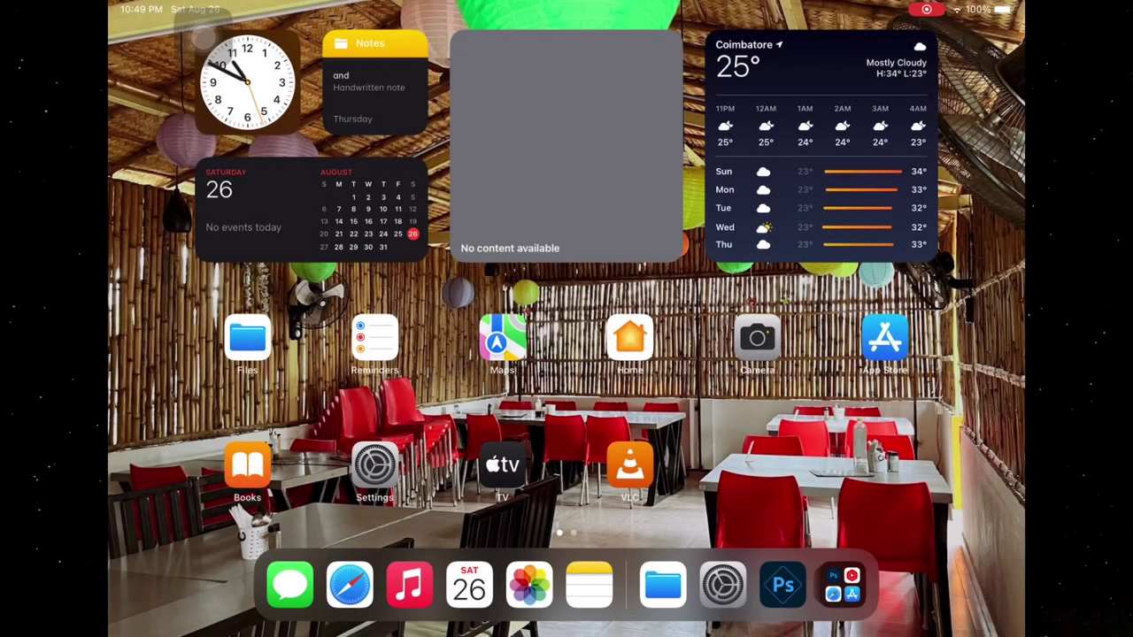
Step: Open Photos and play the starry space background video from November 9, 2022
left_click(529, 586)
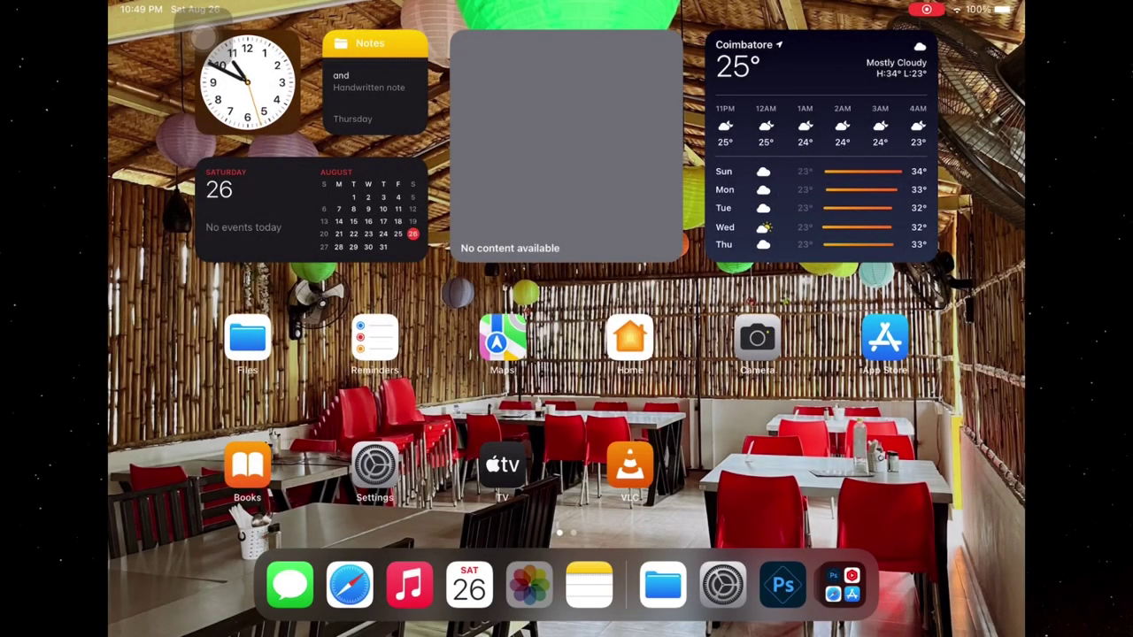
left_click(423, 161)
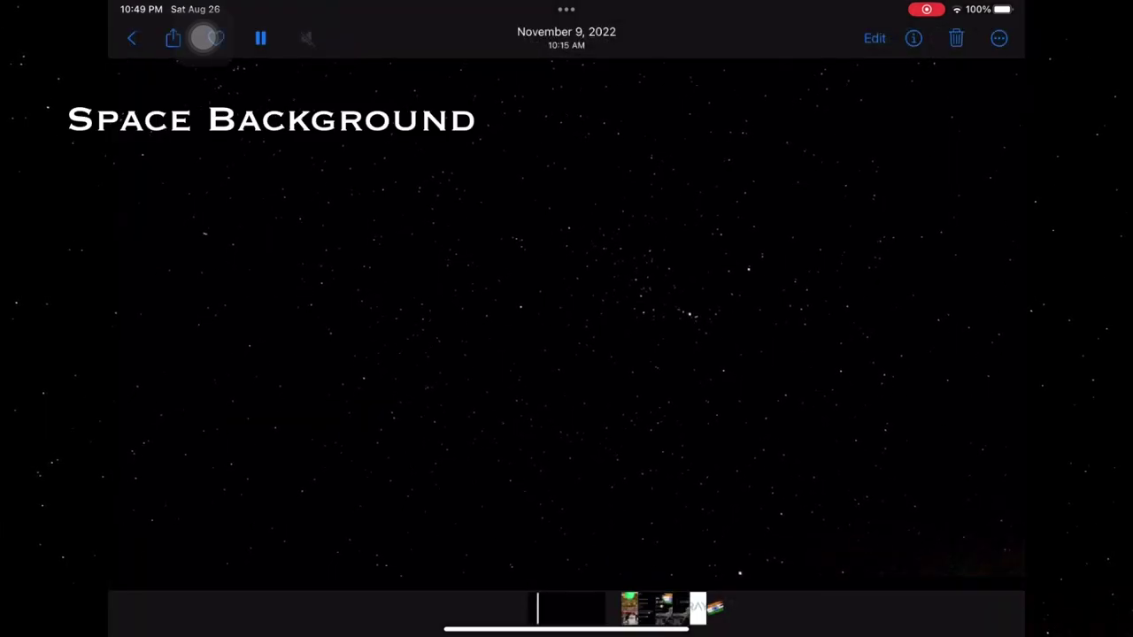
Step: Review the space video, Chandrayaan 3 wallpaper and logo in Photos, then return Home
scroll(203, 37, "up", 2)
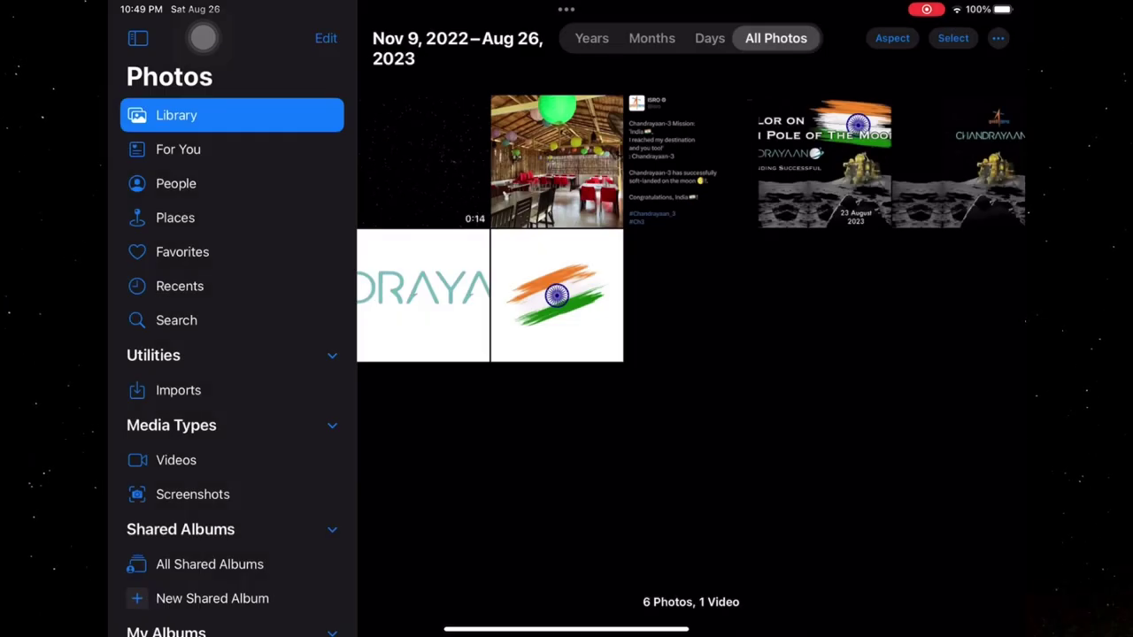
scroll(203, 37, "down", 2)
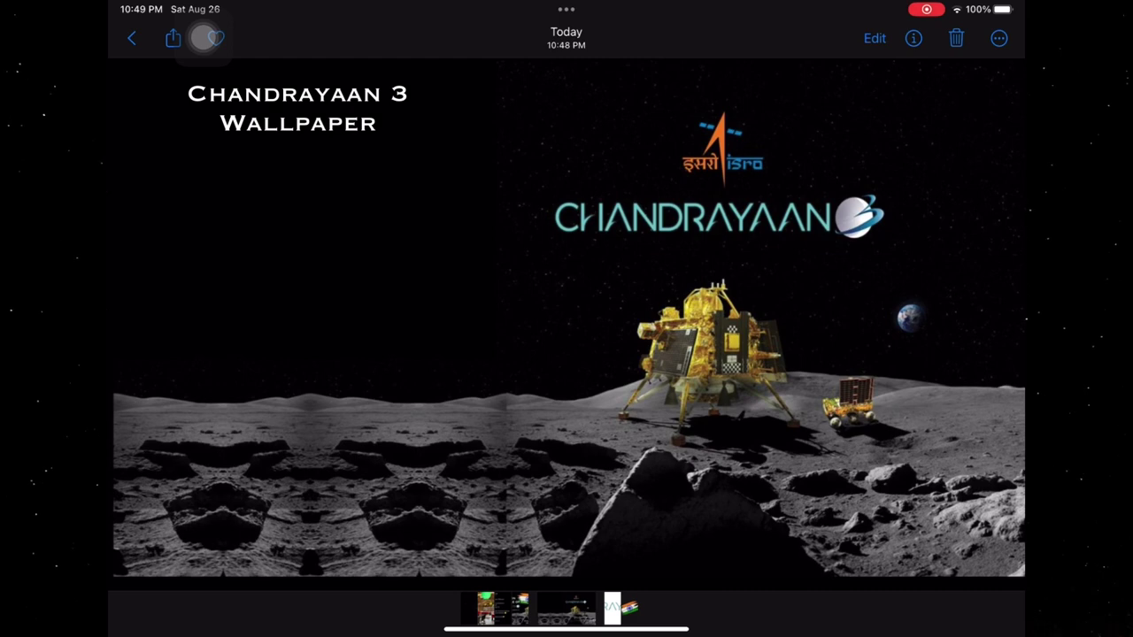
scroll(203, 37, "up", 2)
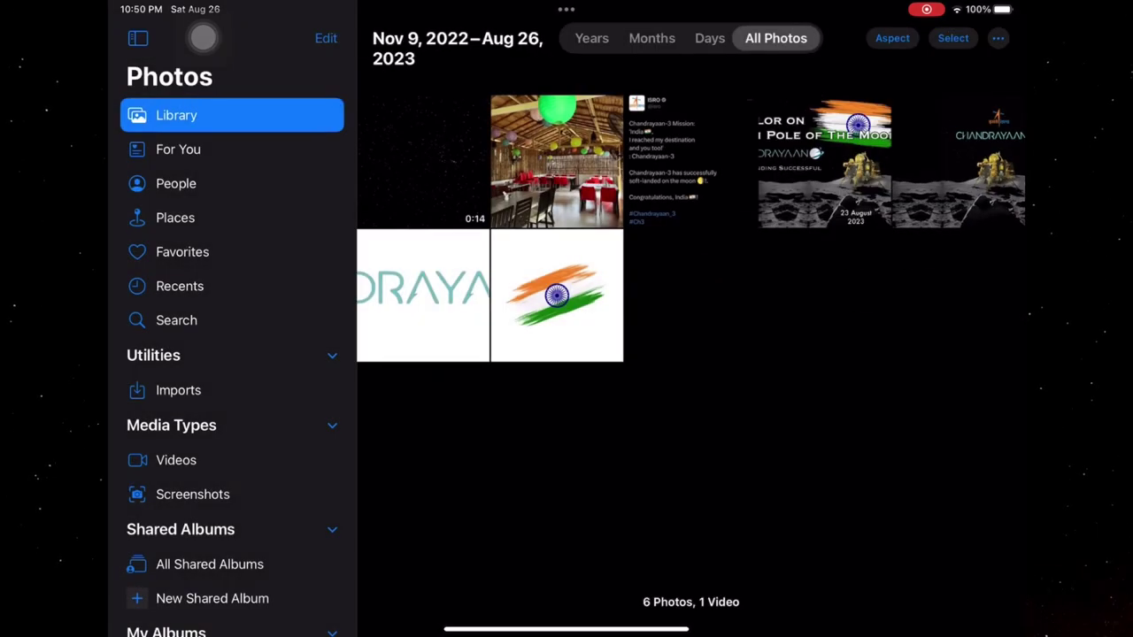
scroll(203, 37, "down", 2)
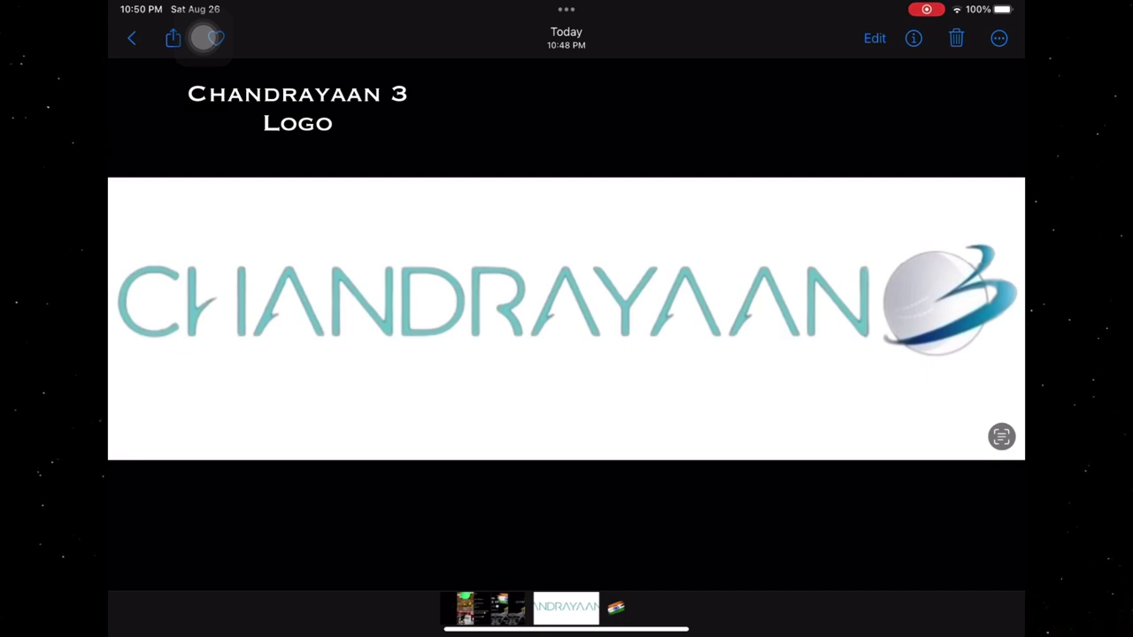
scroll(203, 37, "up", 2)
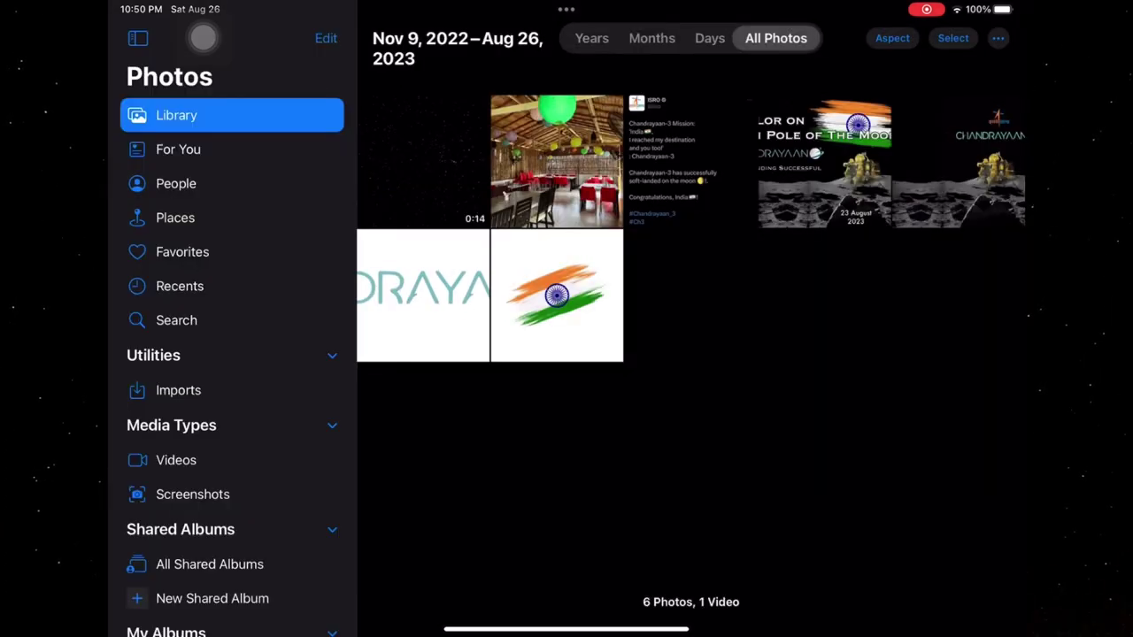
key("super+h")
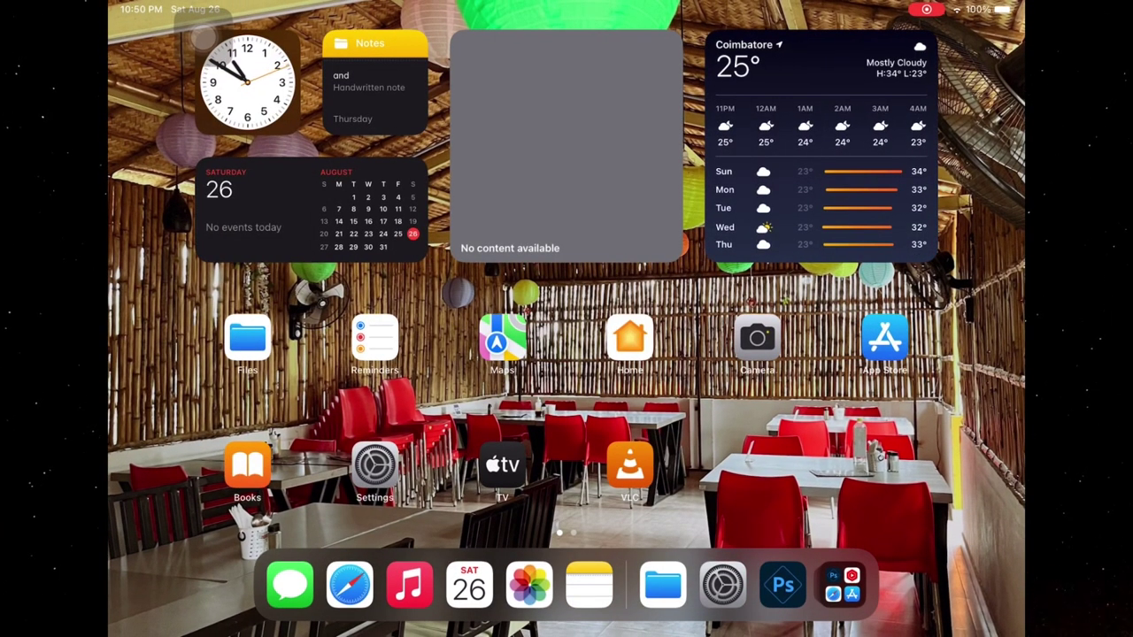
Step: Open the Chandrayaan lander wallpaper in Photoshop Express's Photo Editor and start an Add cutout
left_click(782, 584)
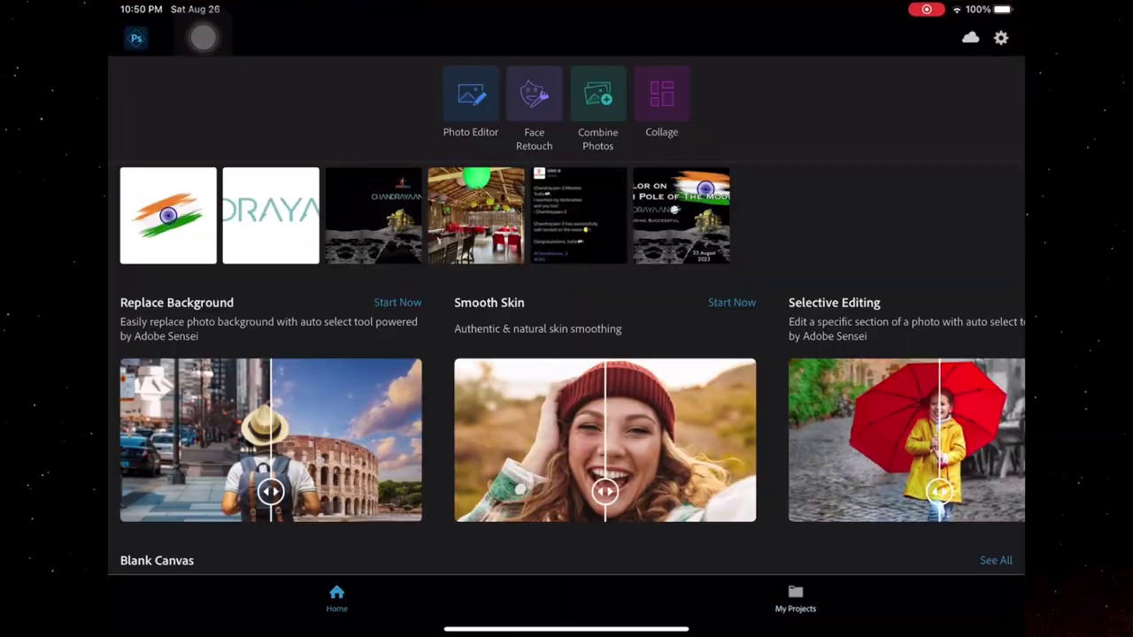
left_click(468, 101)
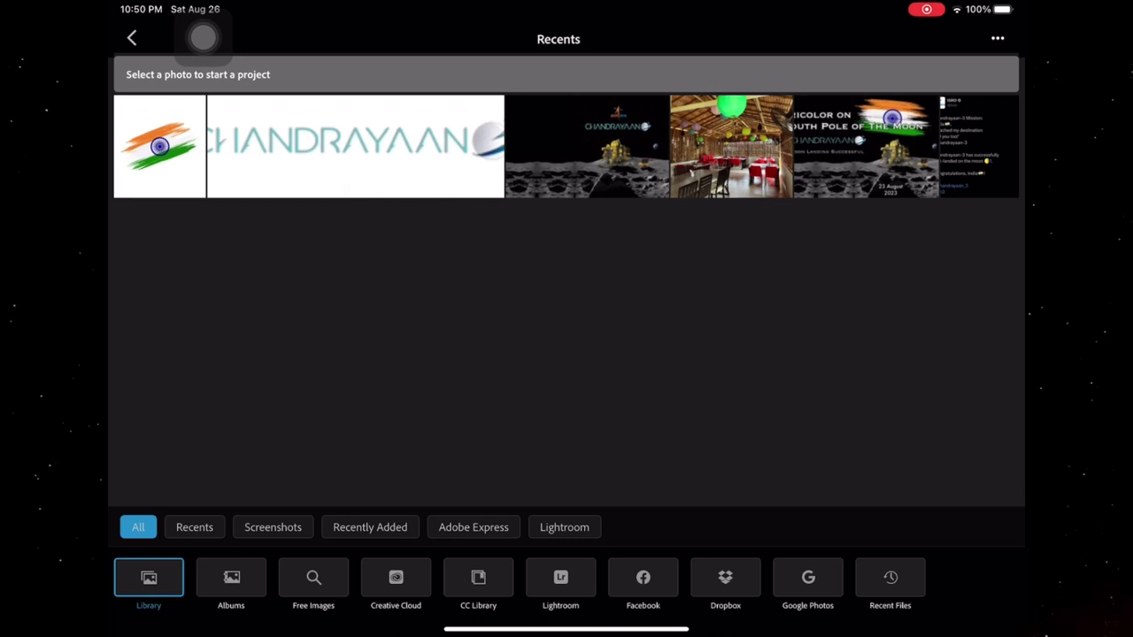
left_click(586, 146)
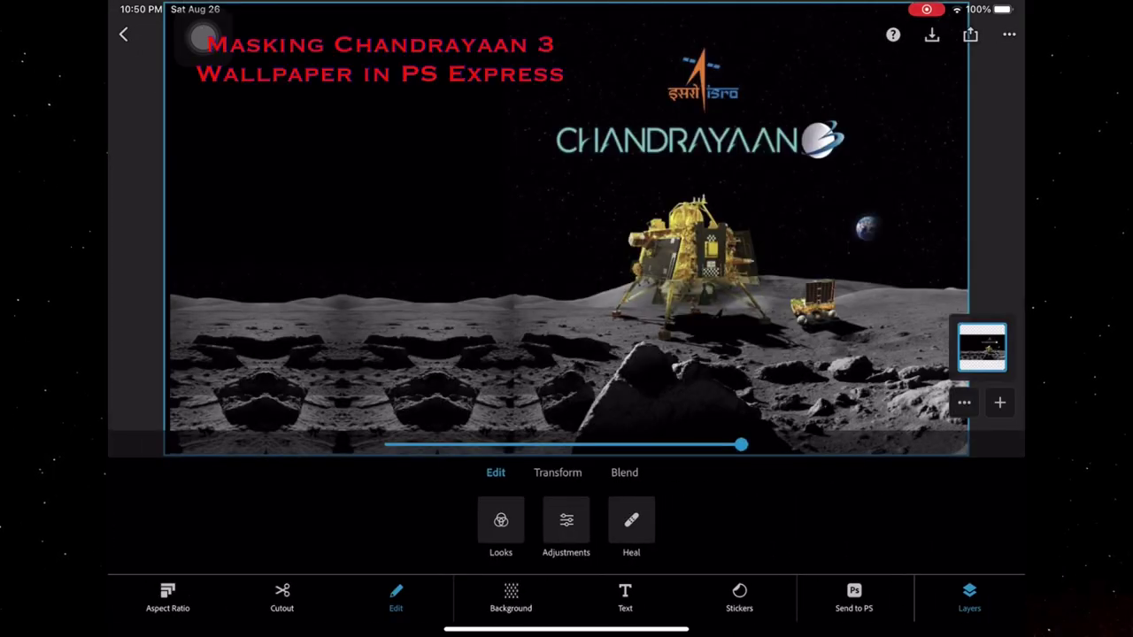
left_click(281, 600)
left_click(346, 531)
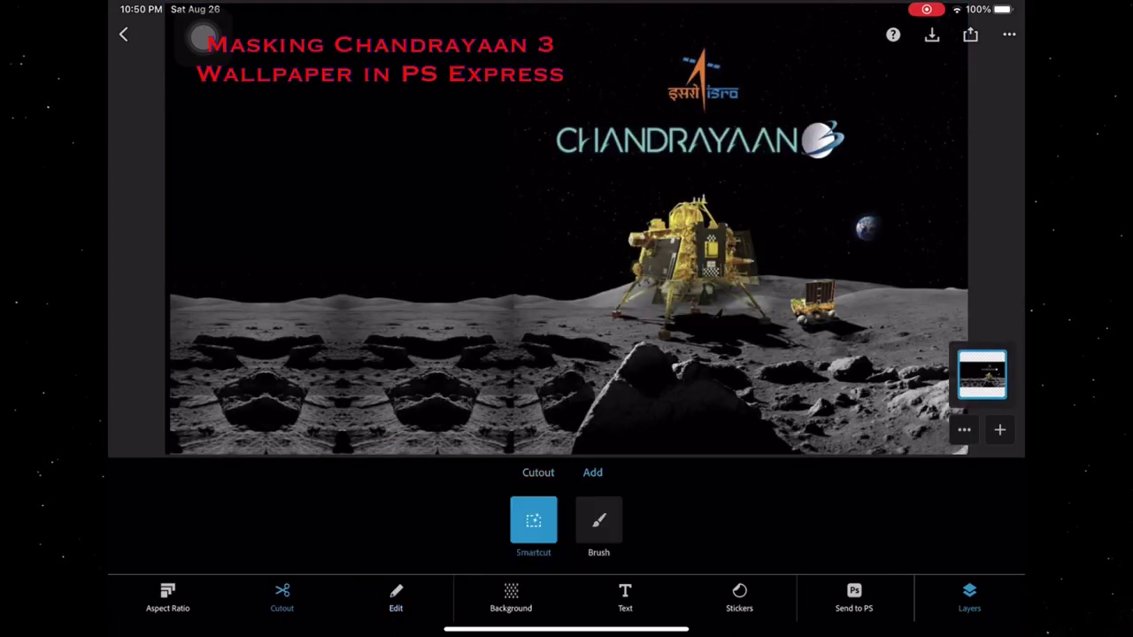
Step: With an enlarged brush, paint the lunar surface, rocks, horizon, Earth and lander top into the cutout
left_click(598, 522)
left_click_drag(604, 452, 647, 452)
mouse_move(228, 316)
left_mouse_down()
mouse_move(544, 363)
mouse_move(838, 301)
left_mouse_up()
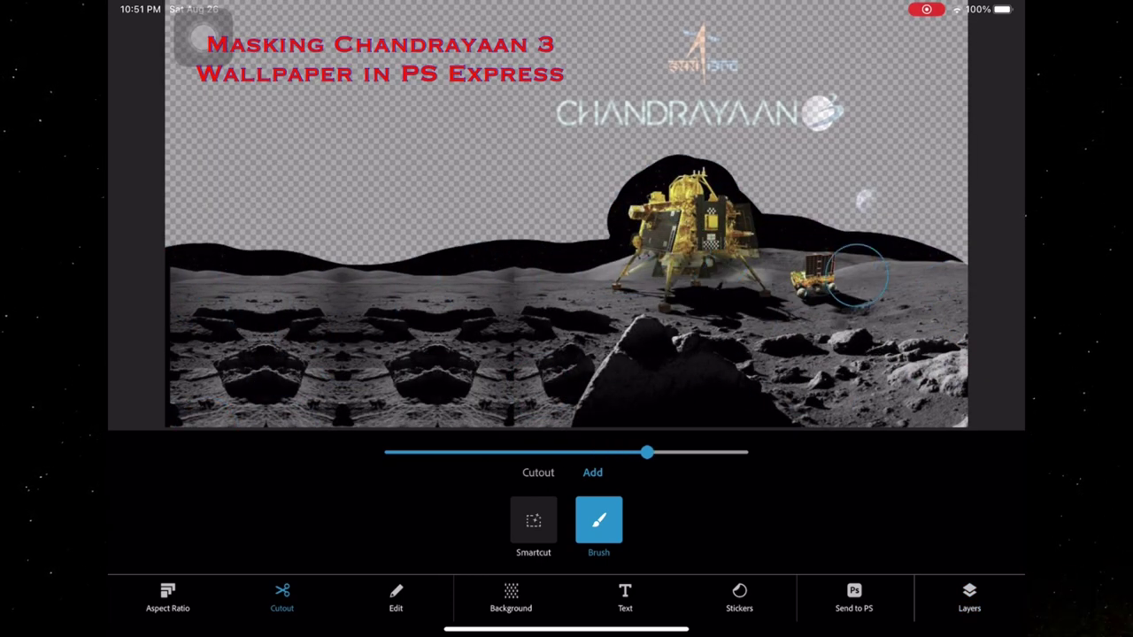
left_click_drag(838, 301, 726, 192)
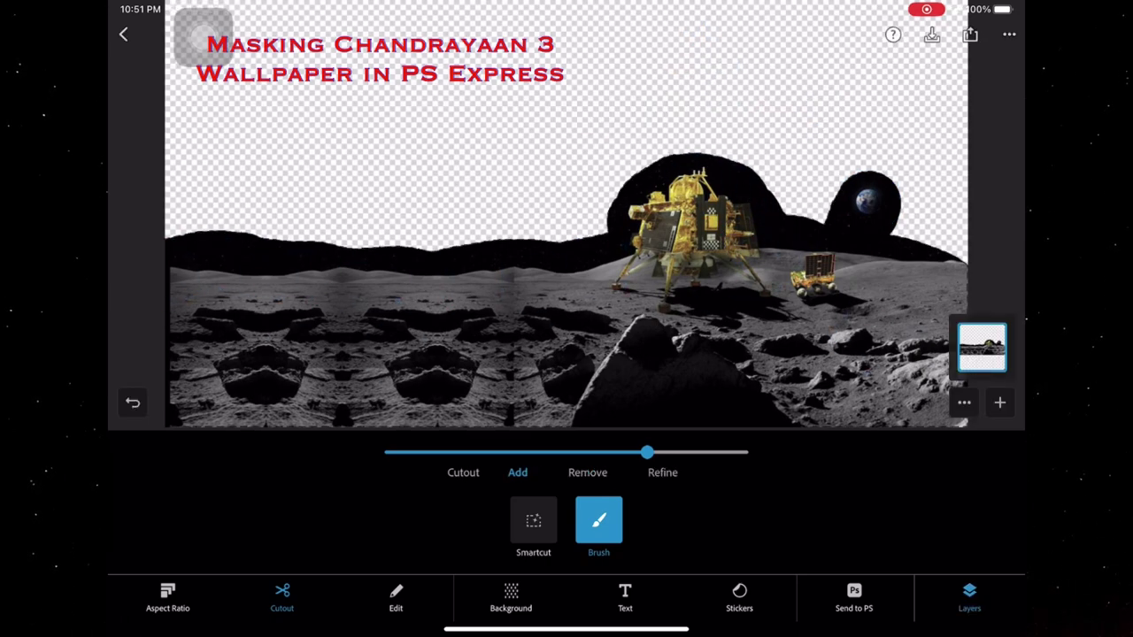
Step: With a smaller brush, erase extra sky along the left horizon and around the Earth
left_click(587, 473)
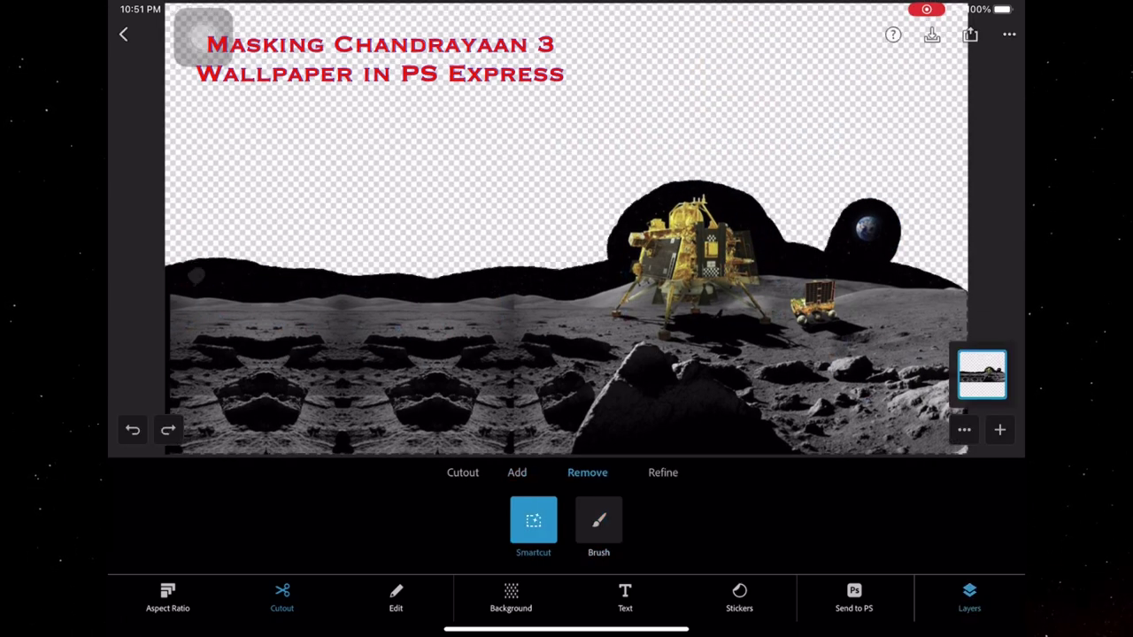
left_click(598, 520)
left_click_drag(648, 452, 501, 452)
left_click_drag(217, 244, 646, 155)
mouse_move(819, 212)
left_mouse_down()
mouse_move(929, 212)
mouse_move(876, 177)
left_mouse_up()
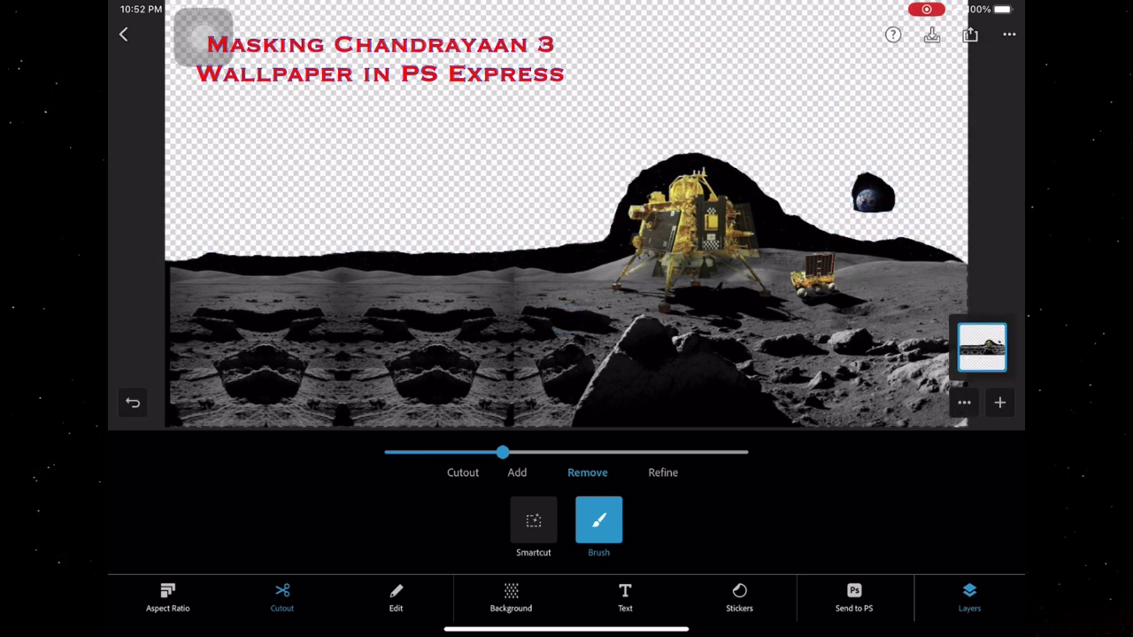
left_click(588, 473)
mouse_move(854, 172)
left_mouse_down()
mouse_move(845, 162)
mouse_move(854, 222)
left_mouse_up()
Step: Restore the area left of the Earth and feather the cutout edge to 11
left_click(517, 473)
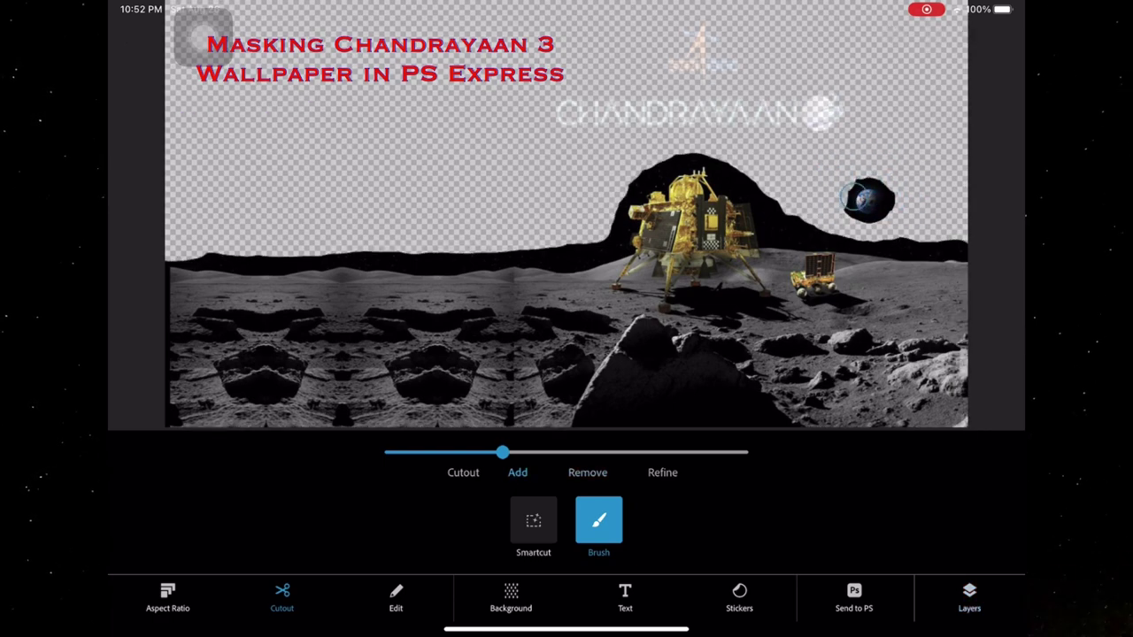
left_click(663, 472)
mouse_move(569, 453)
left_mouse_down()
mouse_move(669, 452)
mouse_move(591, 452)
left_mouse_up()
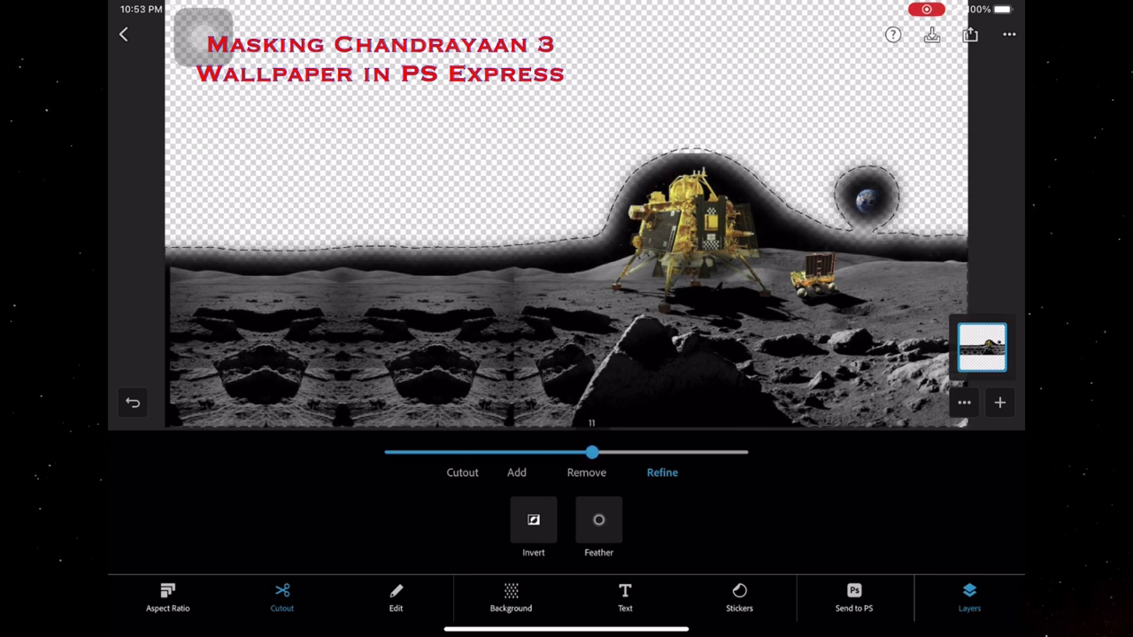
Step: Export the feathered cutout as a PNG and save it to Photos
left_click(932, 34)
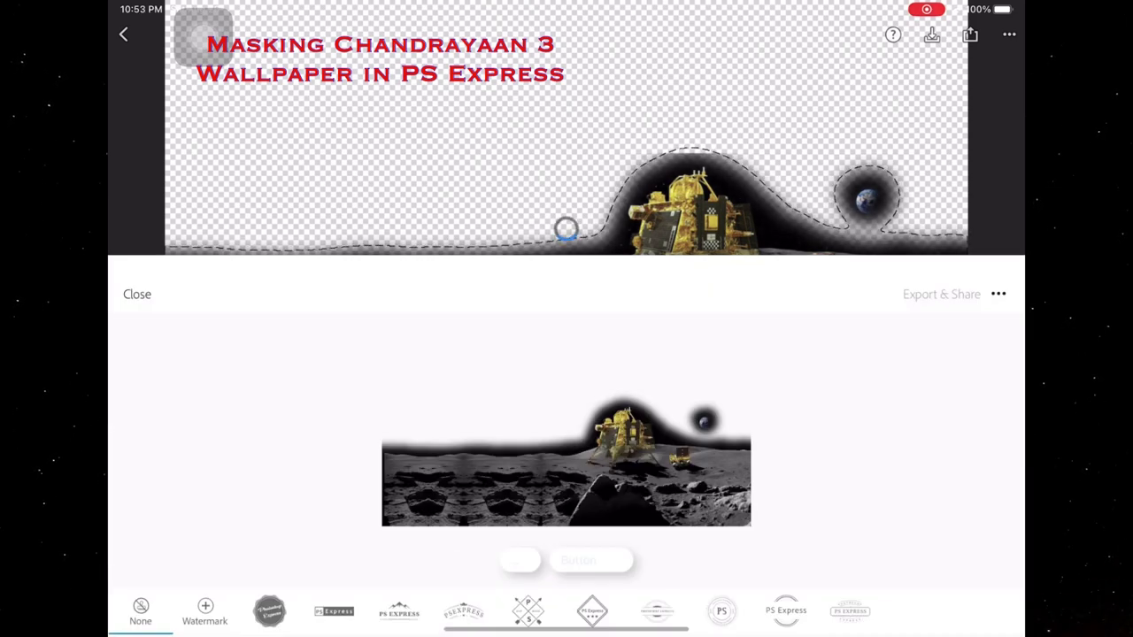
left_click(519, 305)
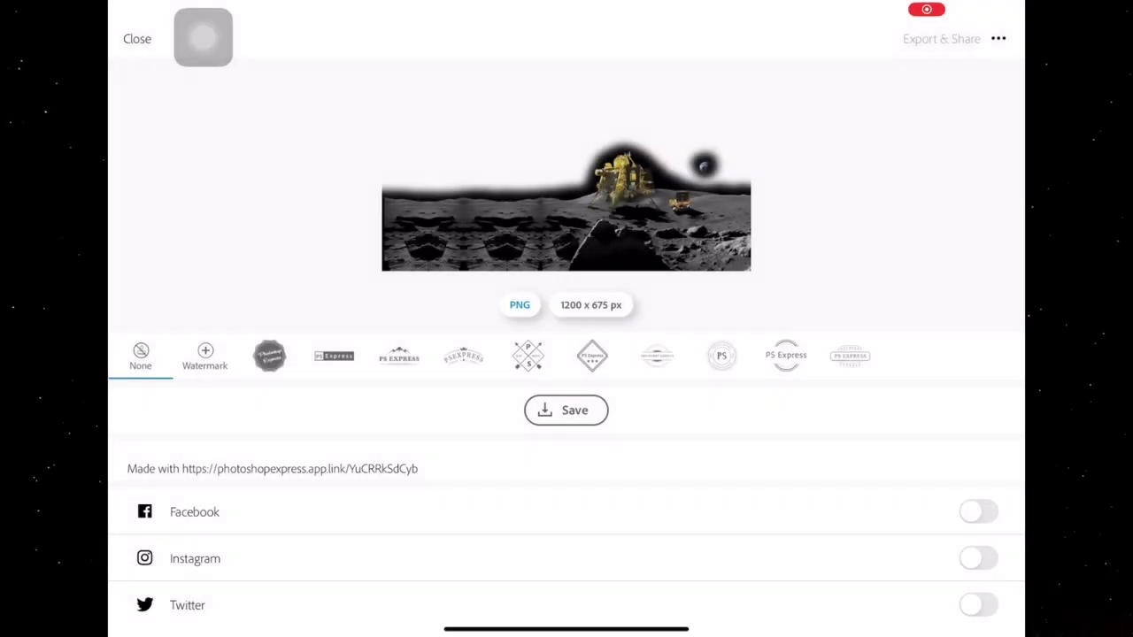
left_click(566, 410)
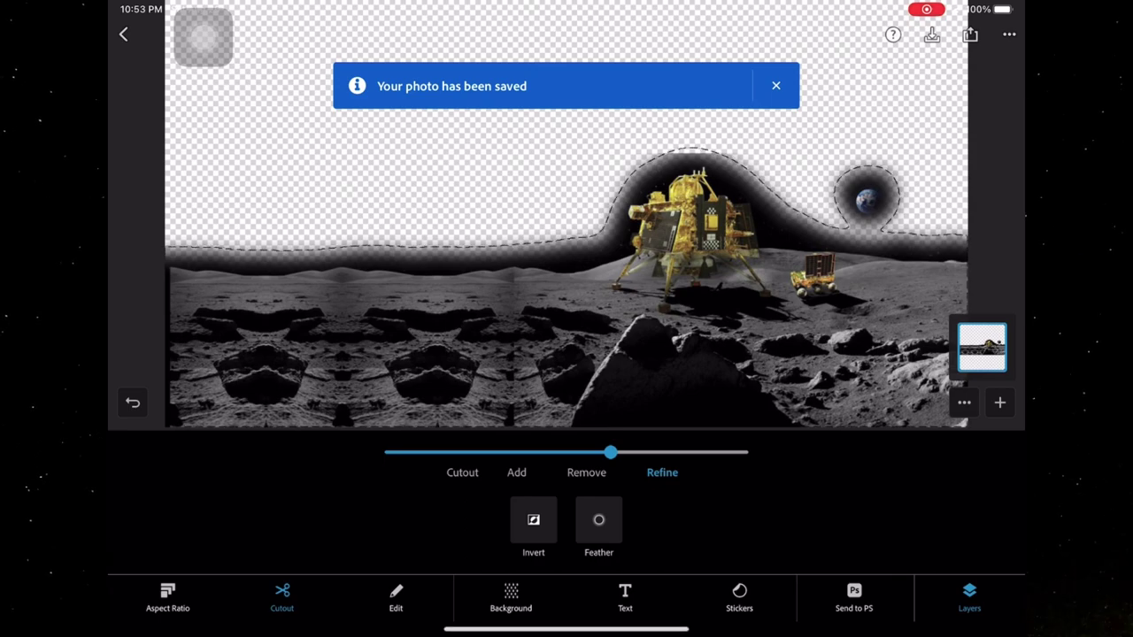
Step: Check the saved 1200 x 675 lander cutout in Photos, then launch LumaFusion
left_click_drag(566, 629, 566, 398)
left_click(529, 584)
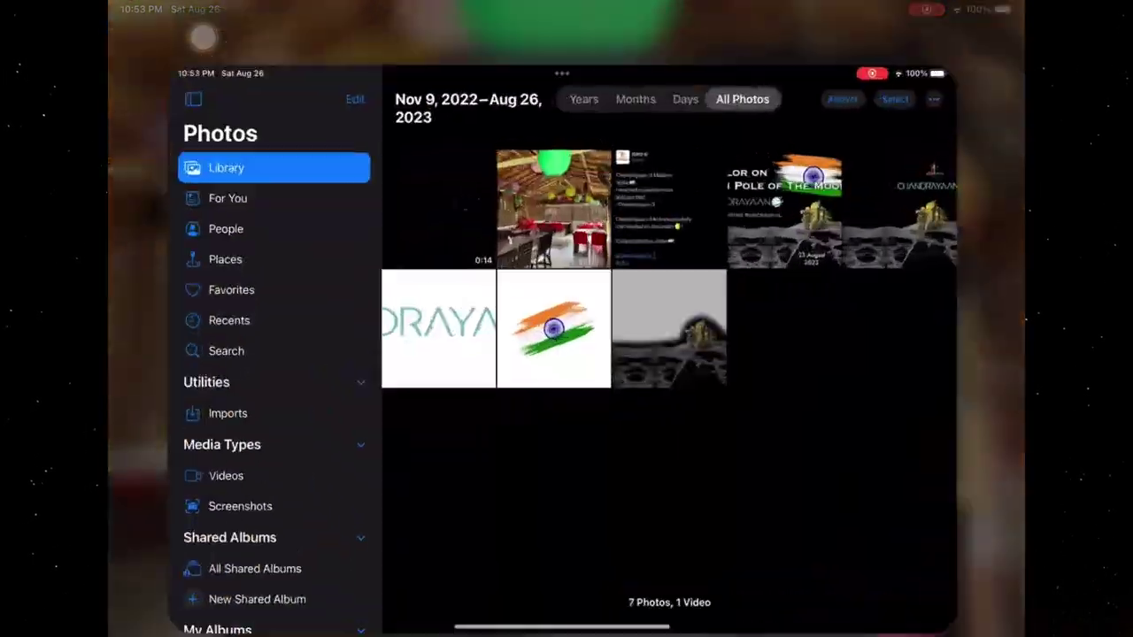
left_click(690, 295)
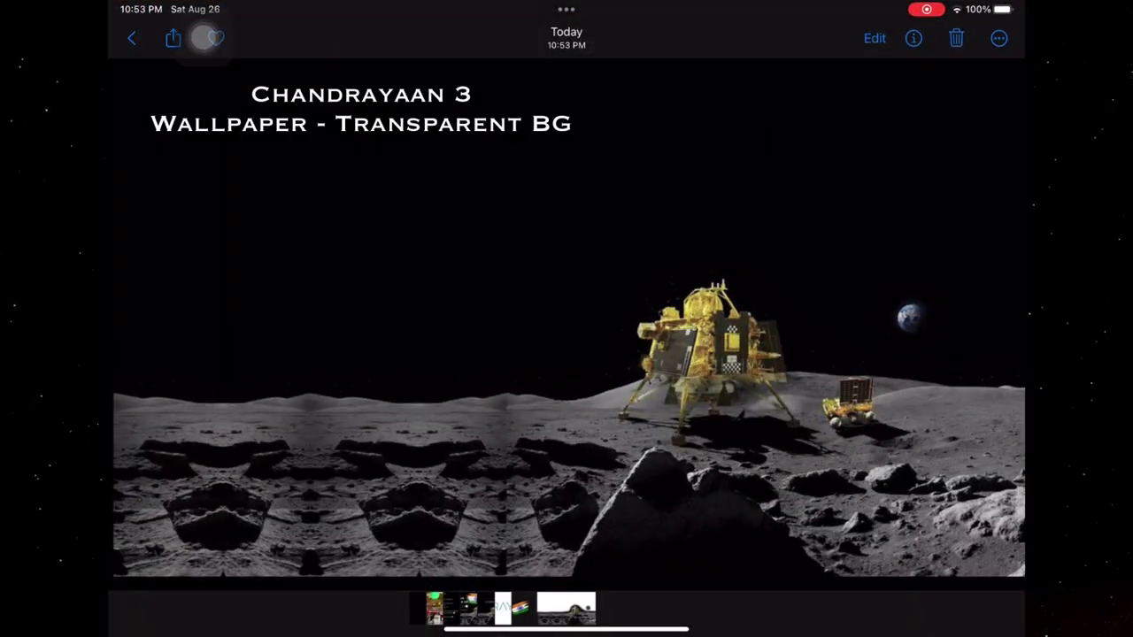
key("super+h")
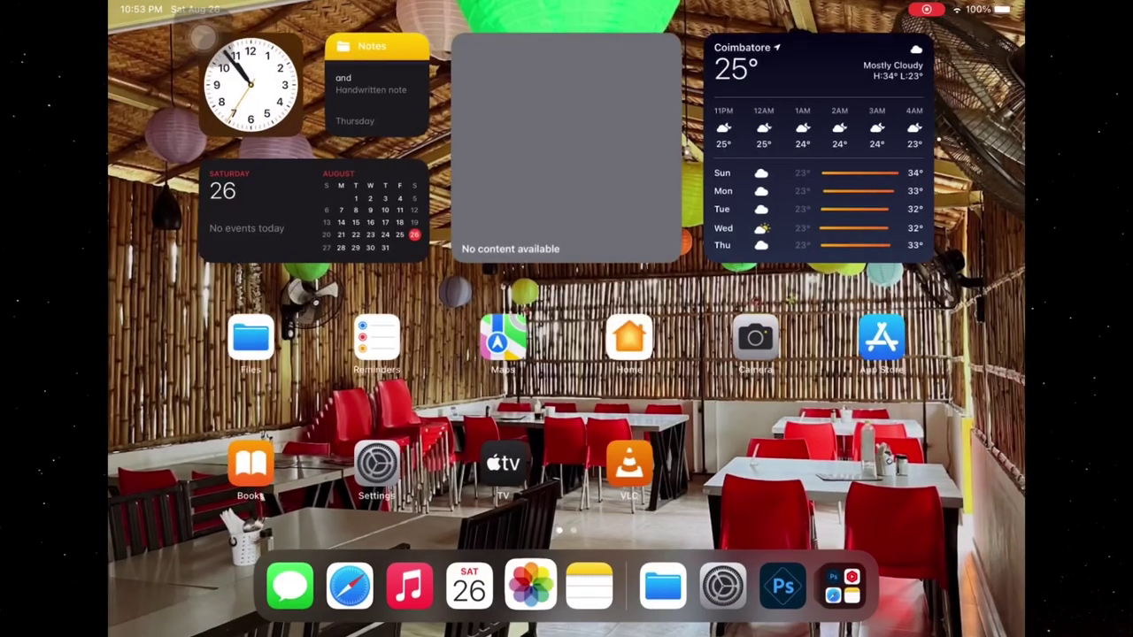
scroll(204, 37, "right", 3)
left_click(629, 274)
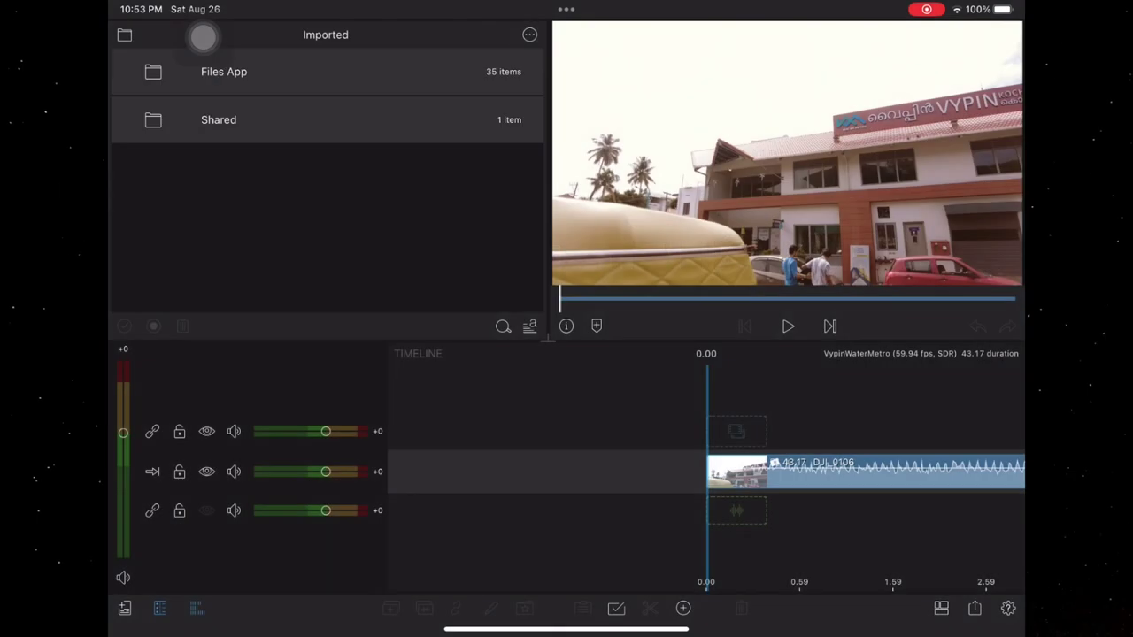
Step: Create a new LumaFusion project named 'Ch3BG'
left_click(125, 608)
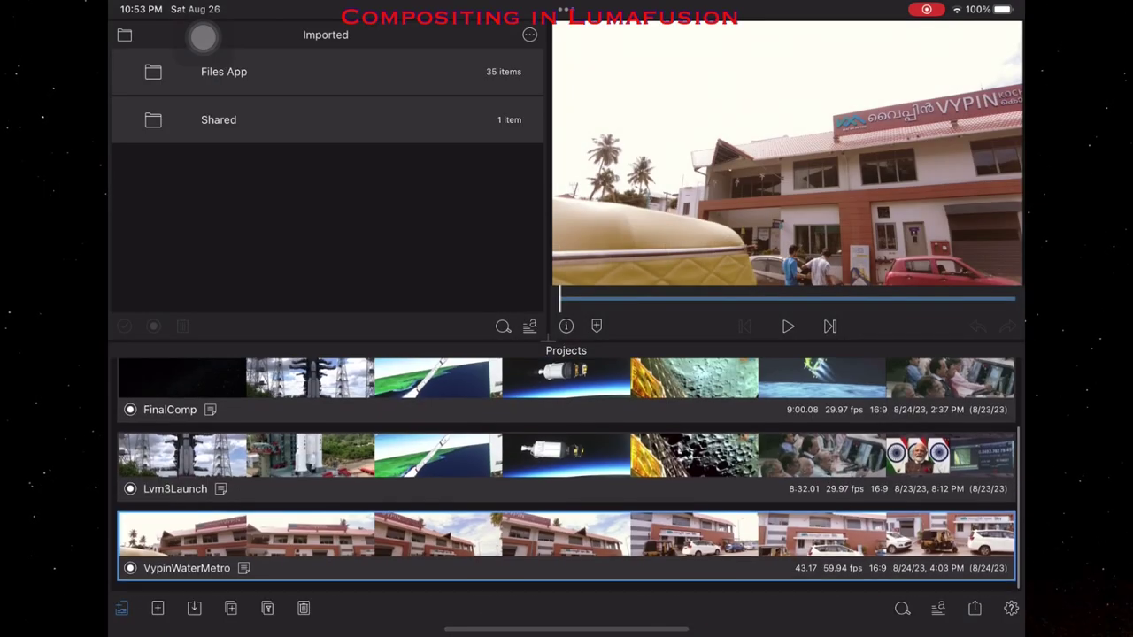
left_click(158, 608)
key("BackSpace")
key("BackSpace")
key("BackSpace")
type("Ch3BG")
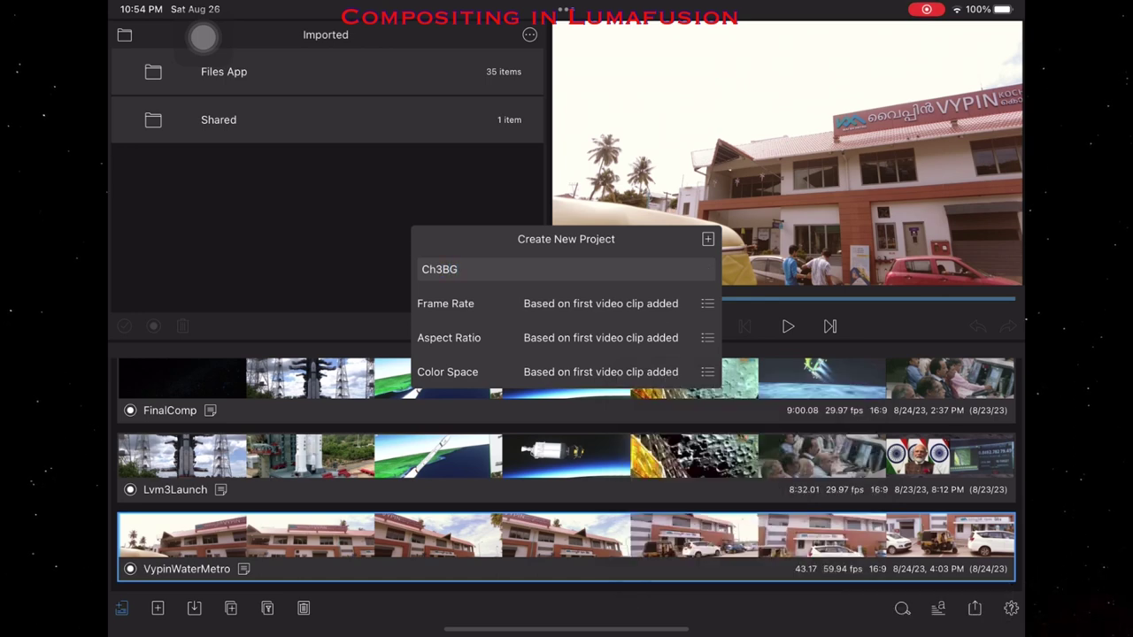
left_click(707, 239)
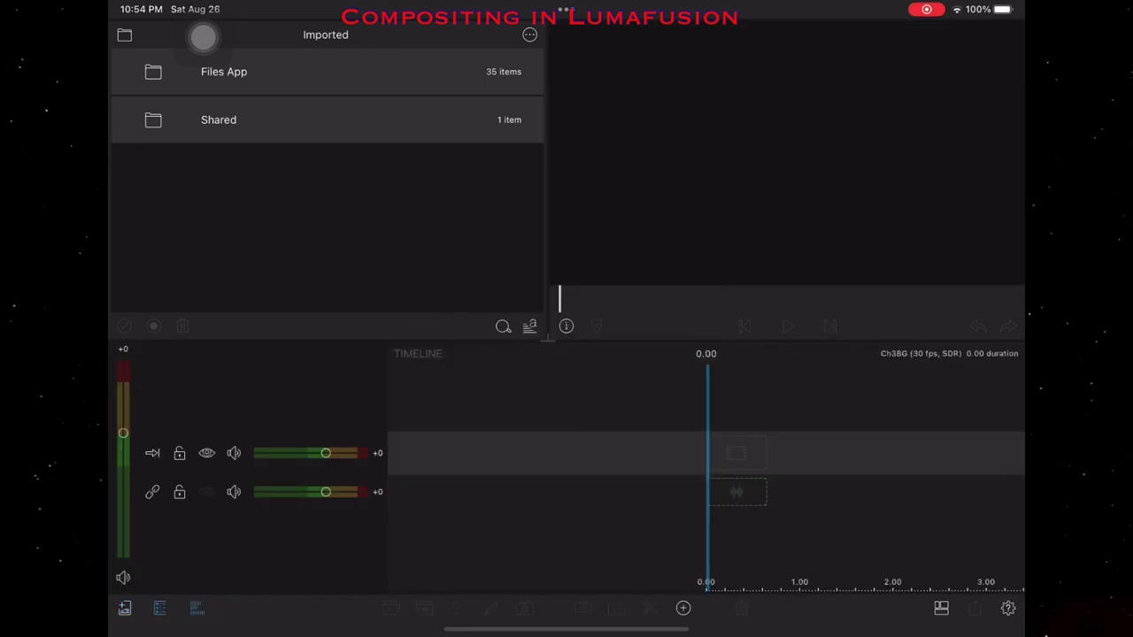
Step: Add the 14-second pexels space clip from Photos > Videos to the start of the timeline
left_click(125, 35)
left_click(165, 55)
left_click(212, 119)
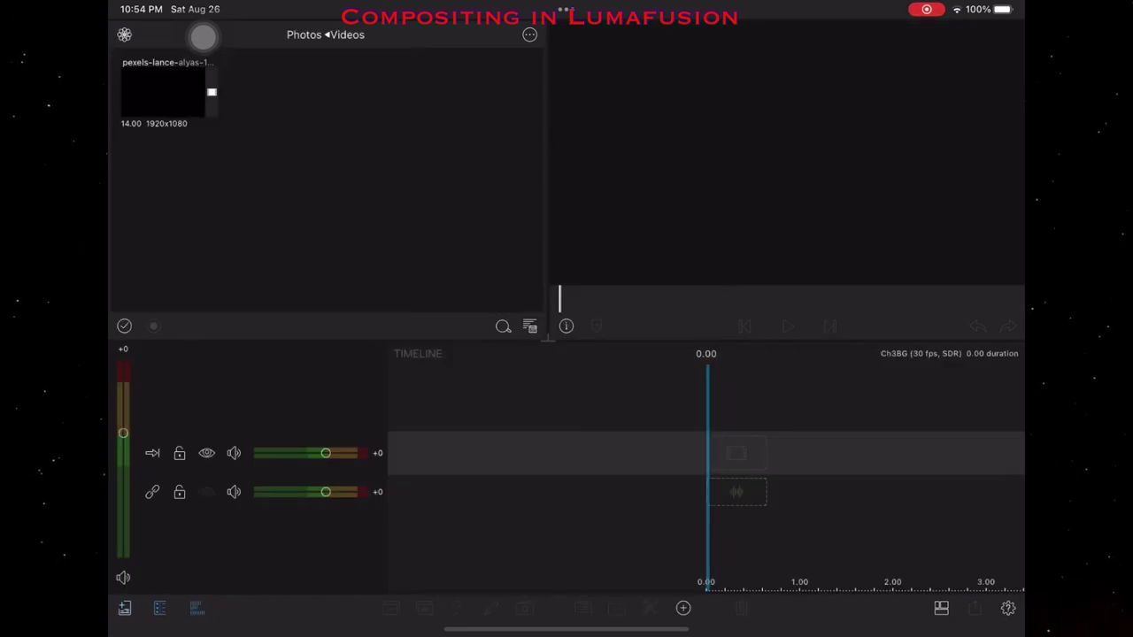
left_click(168, 92)
left_click(211, 92)
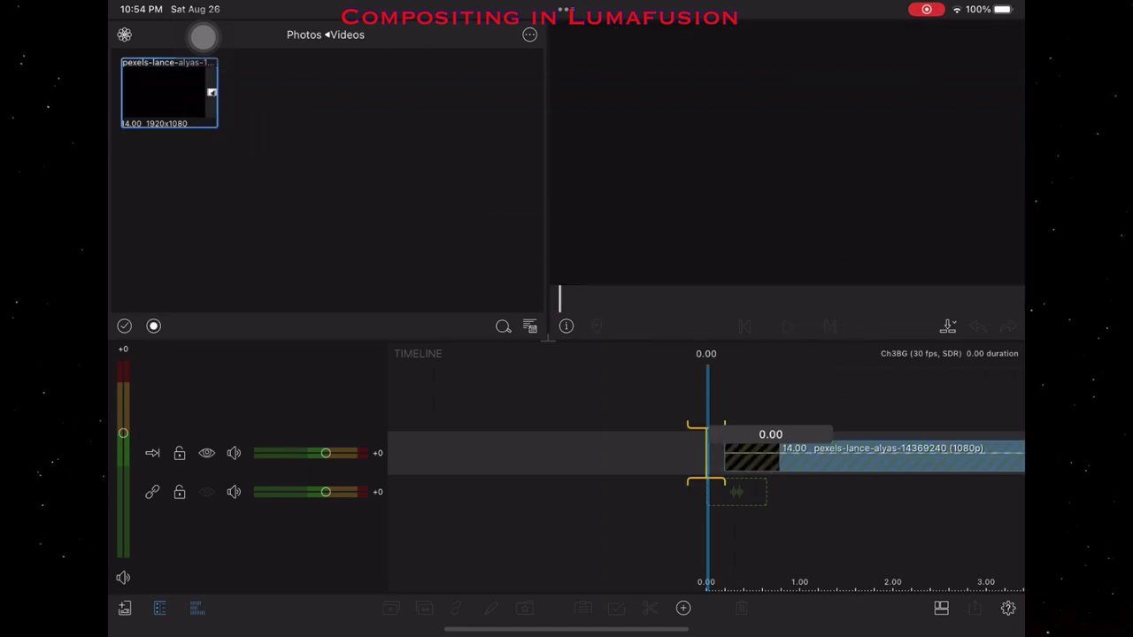
left_click(125, 35)
left_click(151, 63)
scroll(328, 177, "down", 2)
scroll(327, 177, "up", 2)
left_click(255, 71)
Step: Place the 169BED39 lander image above the pexels clip and extend it to 14.00 seconds
left_click(168, 92)
left_click_drag(168, 92, 796, 449)
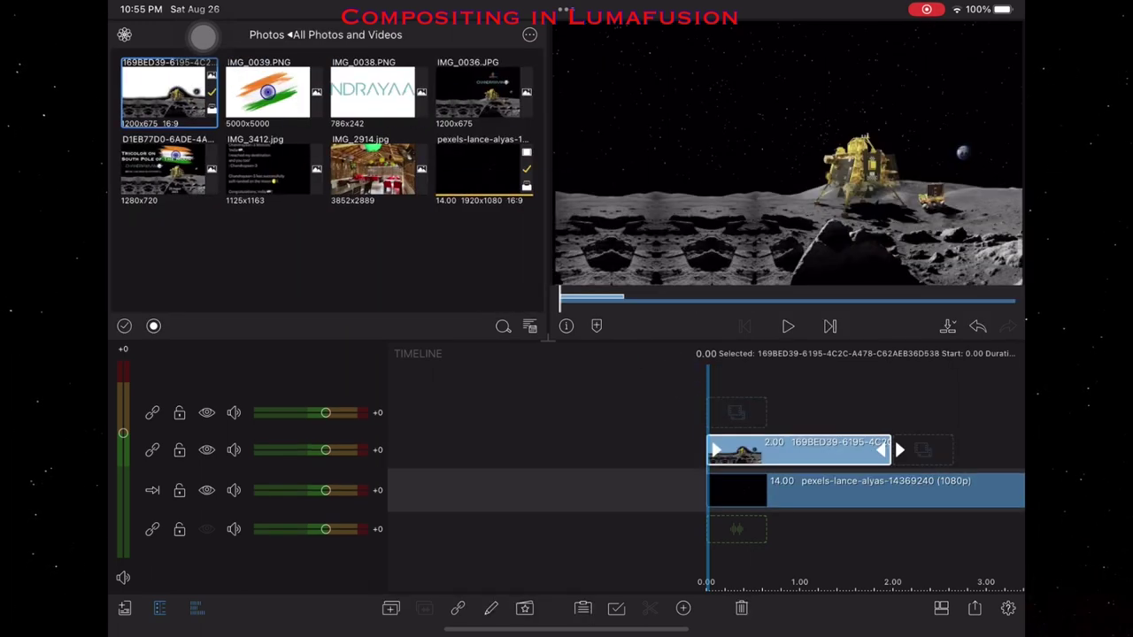
left_click_drag(885, 450, 706, 450)
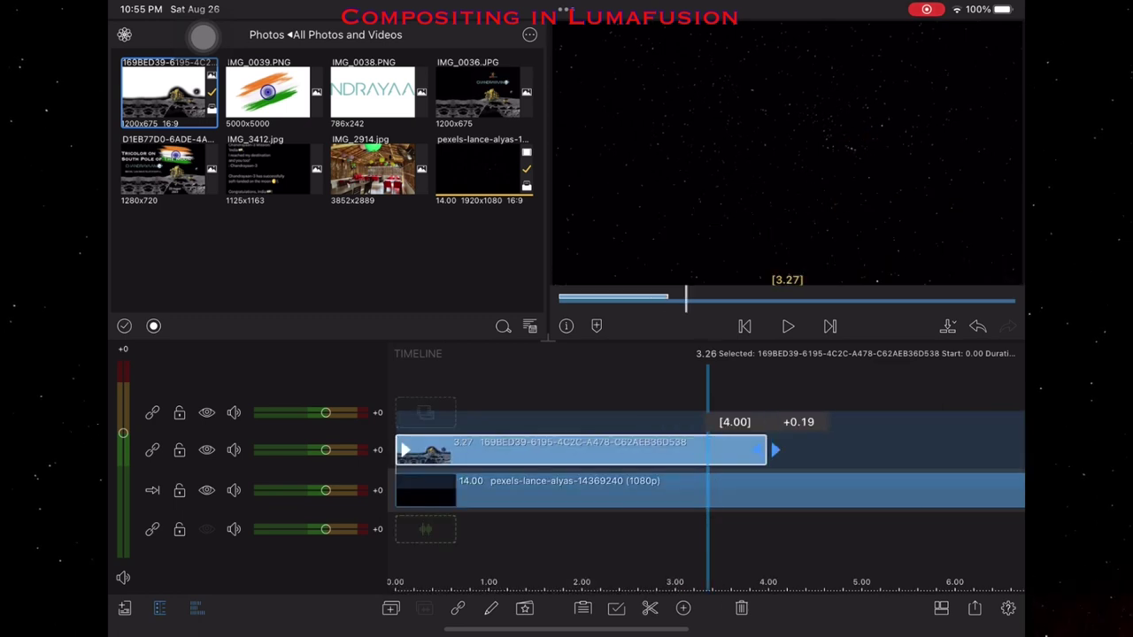
left_click_drag(705, 450, 759, 449)
Step: Play the composite from the start to review the lander over the background
left_click(744, 325)
left_click(787, 326)
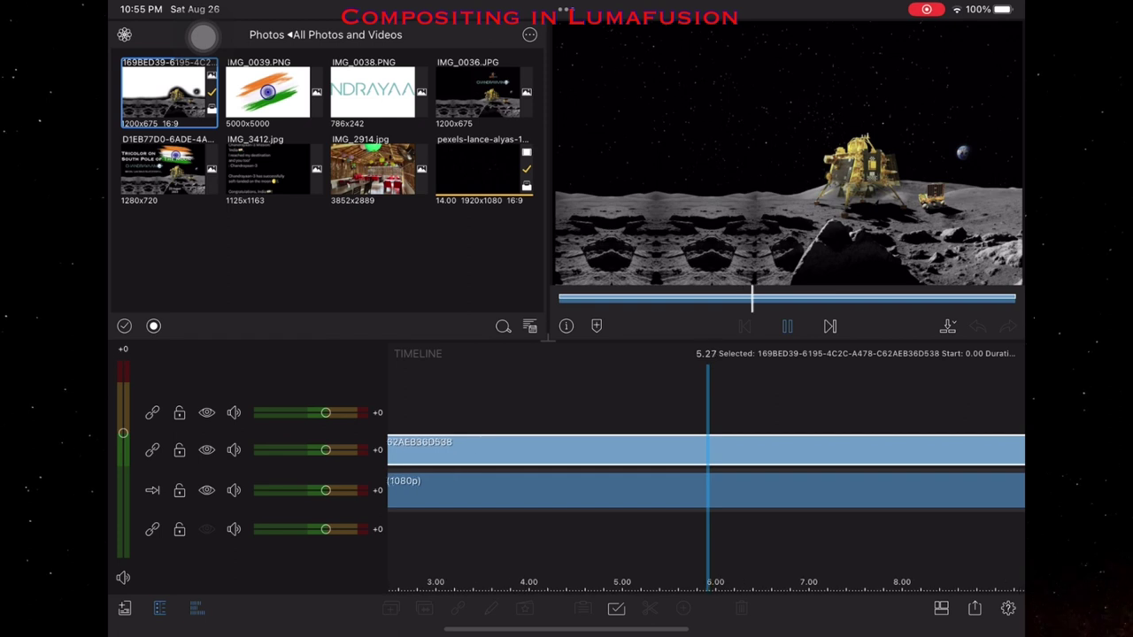
left_click(745, 326)
left_click(378, 92)
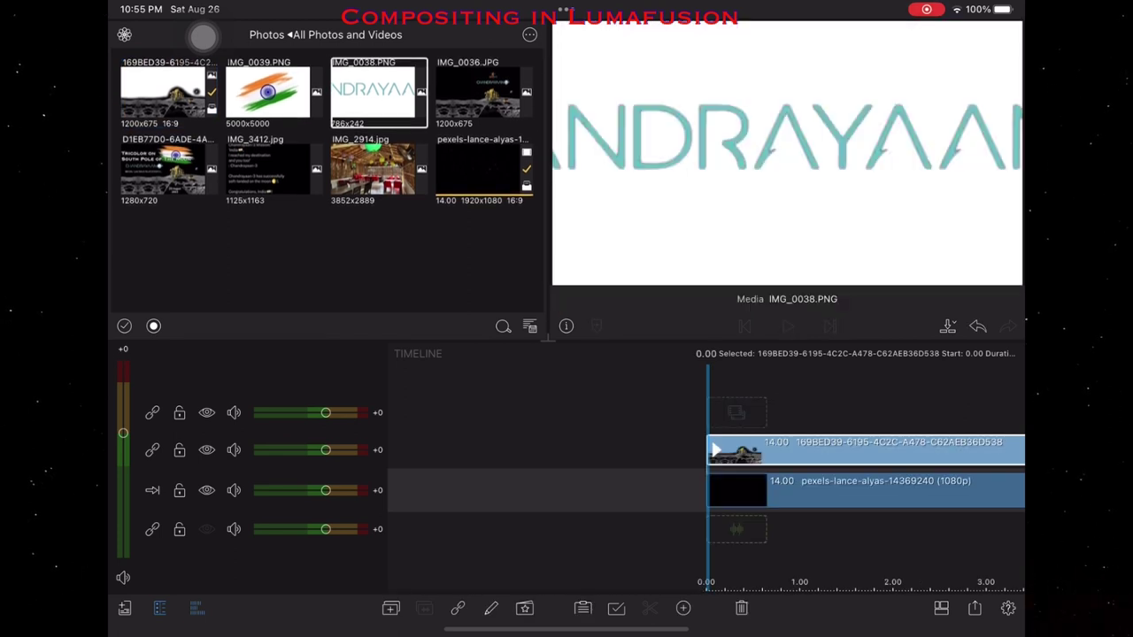
Step: Add the IMG_0038.PNG logo above the lander, sized 19.2 at X 38.5, Y -53.6
left_click_drag(378, 92, 800, 425)
scroll(796, 478, "right", 2)
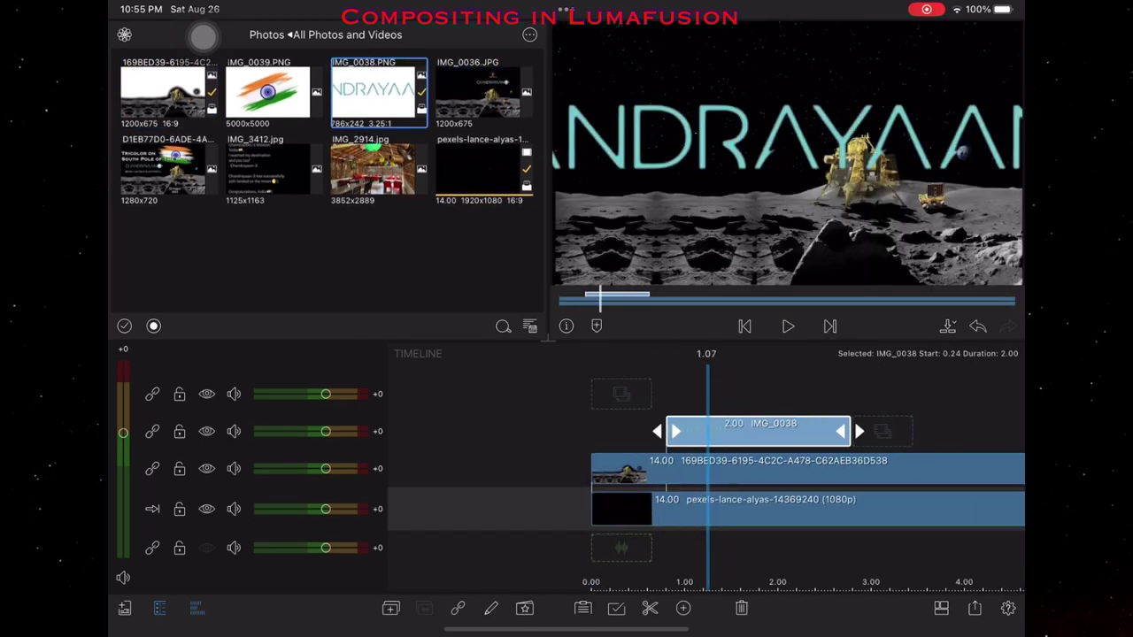
left_click(491, 608)
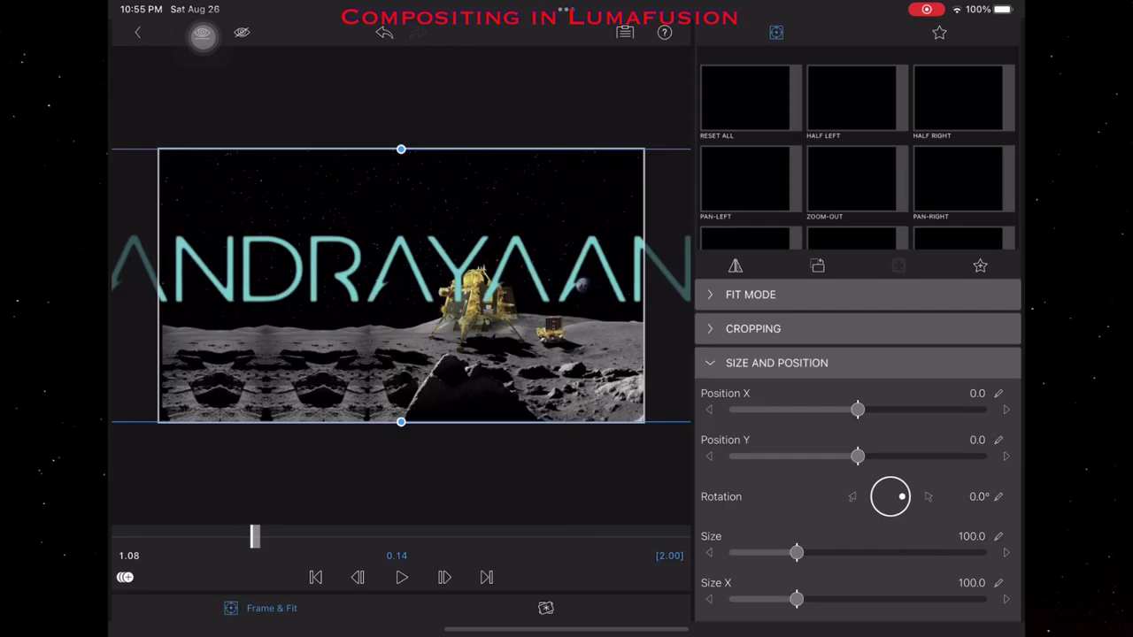
scroll(858, 461, "down", 2)
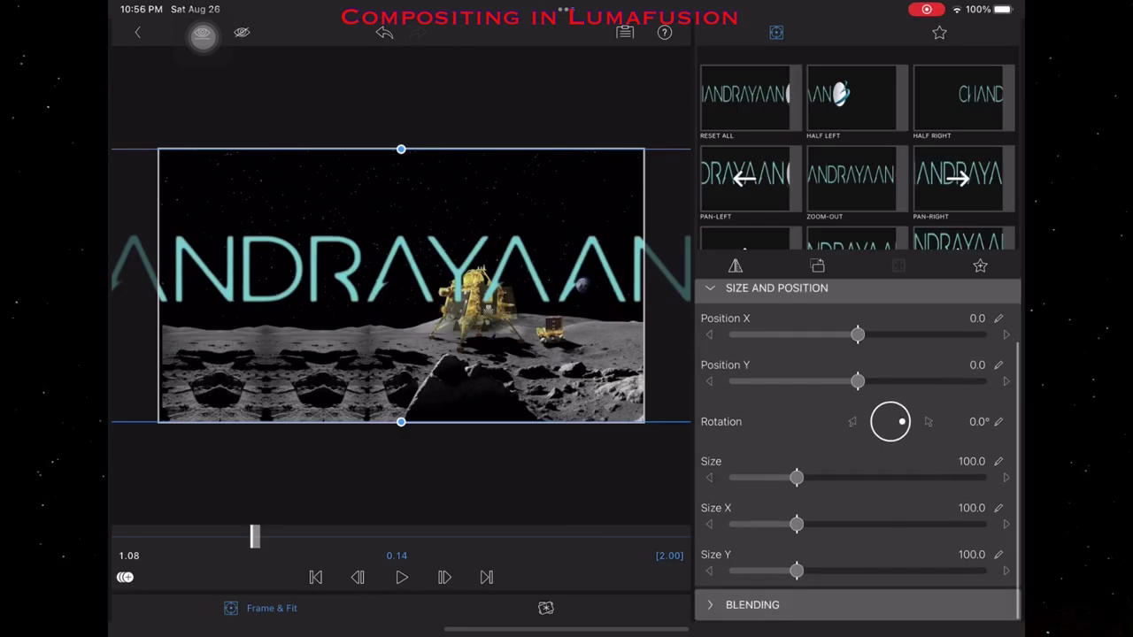
left_click_drag(797, 478, 751, 478)
mouse_move(401, 285)
left_mouse_down()
mouse_move(362, 241)
mouse_move(315, 230)
mouse_move(494, 200)
left_mouse_up()
left_click_drag(751, 478, 747, 478)
left_click_drag(492, 214, 488, 221)
left_click(137, 32)
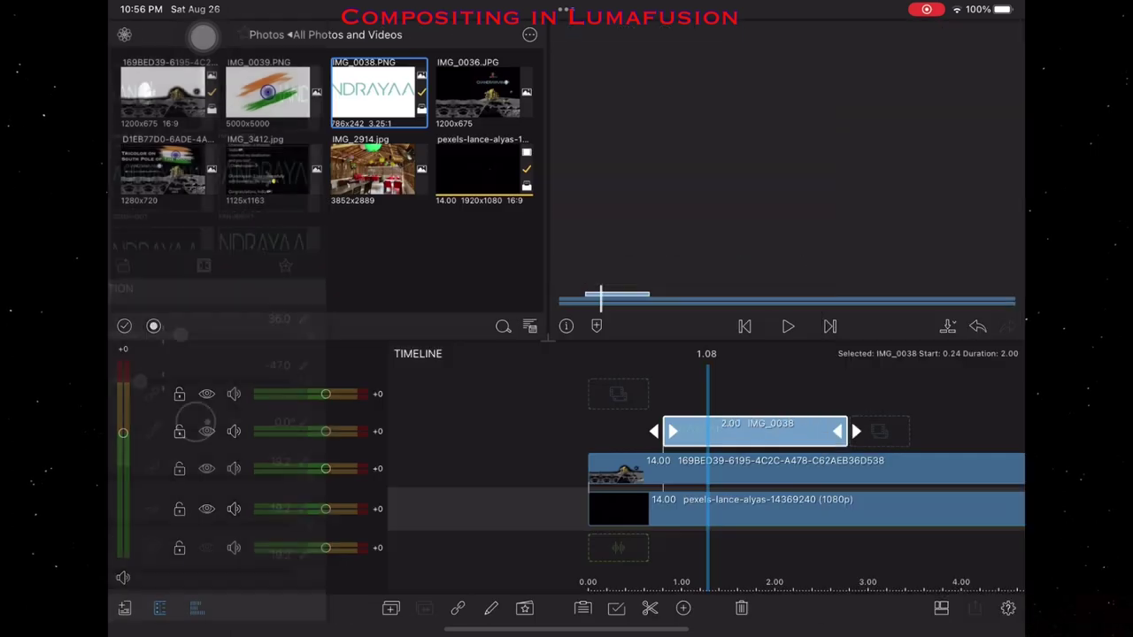
Step: Extend the IMG_0038 logo clip to 13.06 seconds and play the composite from the start
mouse_move(752, 478)
left_mouse_down()
mouse_move(872, 478)
mouse_move(500, 478)
left_mouse_up()
left_click_drag(586, 431, 810, 431)
left_click(744, 326)
left_click(788, 325)
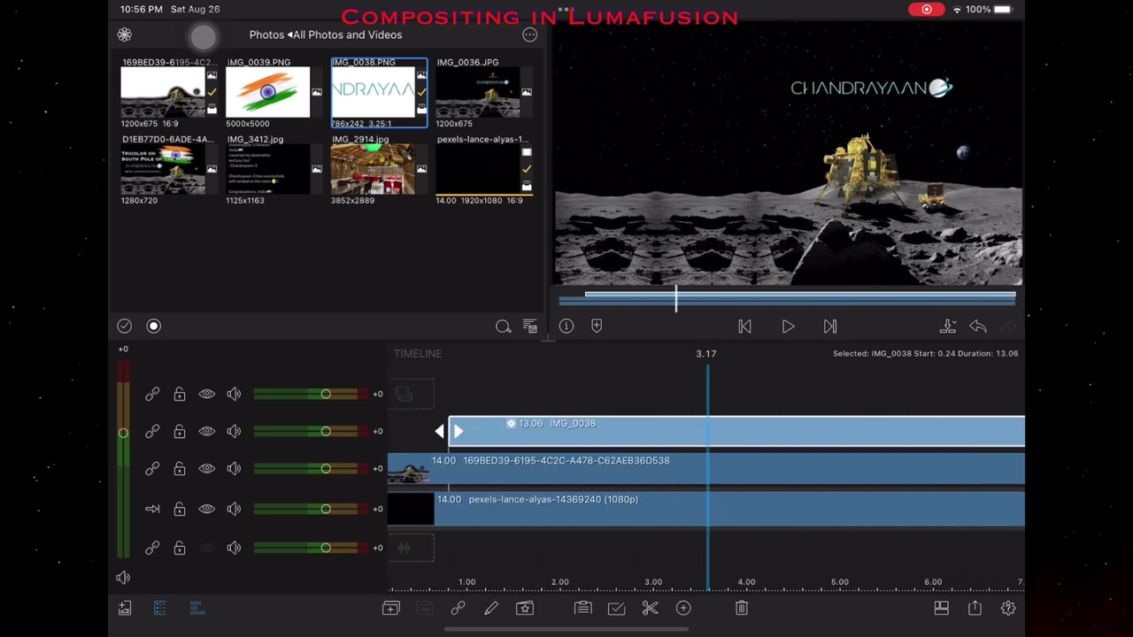
Step: Add cropping keyframes at 0.00 and 1.16 on the CHANDRAYAAN logo, with Top crop 96.2 at the start
key("e")
left_click(753, 328)
key("space")
key("space")
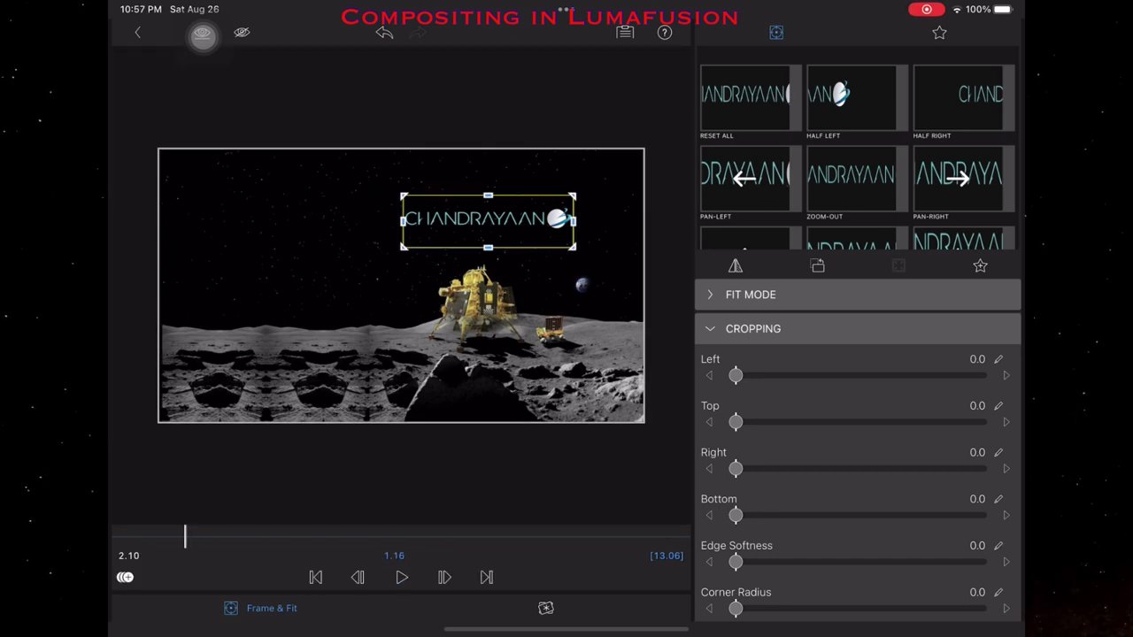
key("Home")
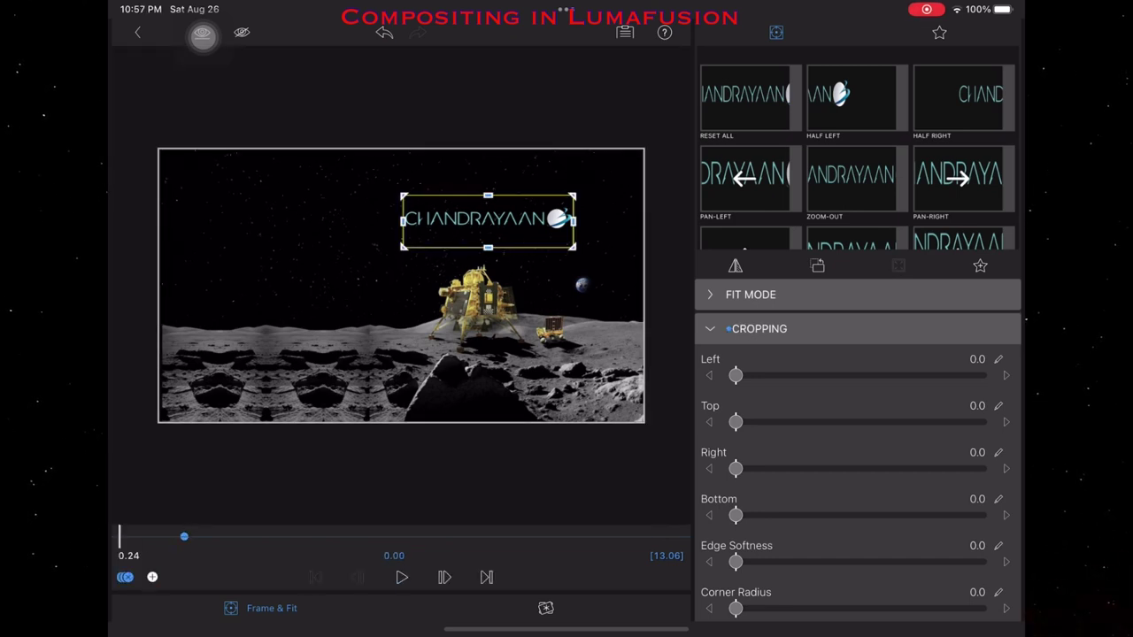
left_click_drag(736, 422, 970, 422)
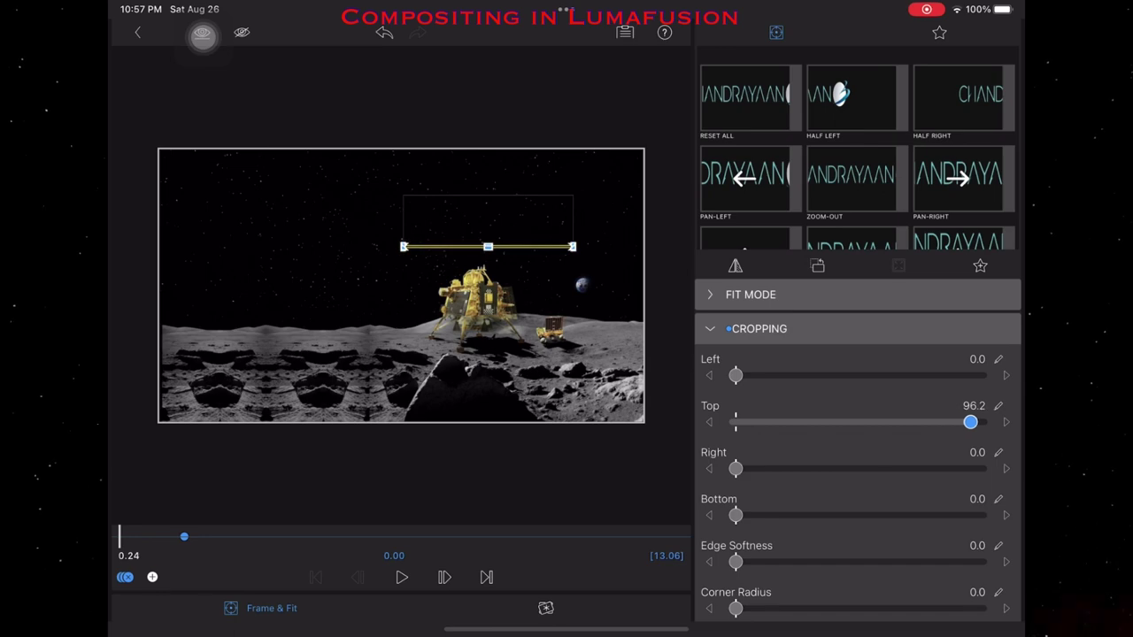
Step: Preview the logo animation, then reset Top crop to 0 and set Bottom crop to 100
key("Escape")
key("space")
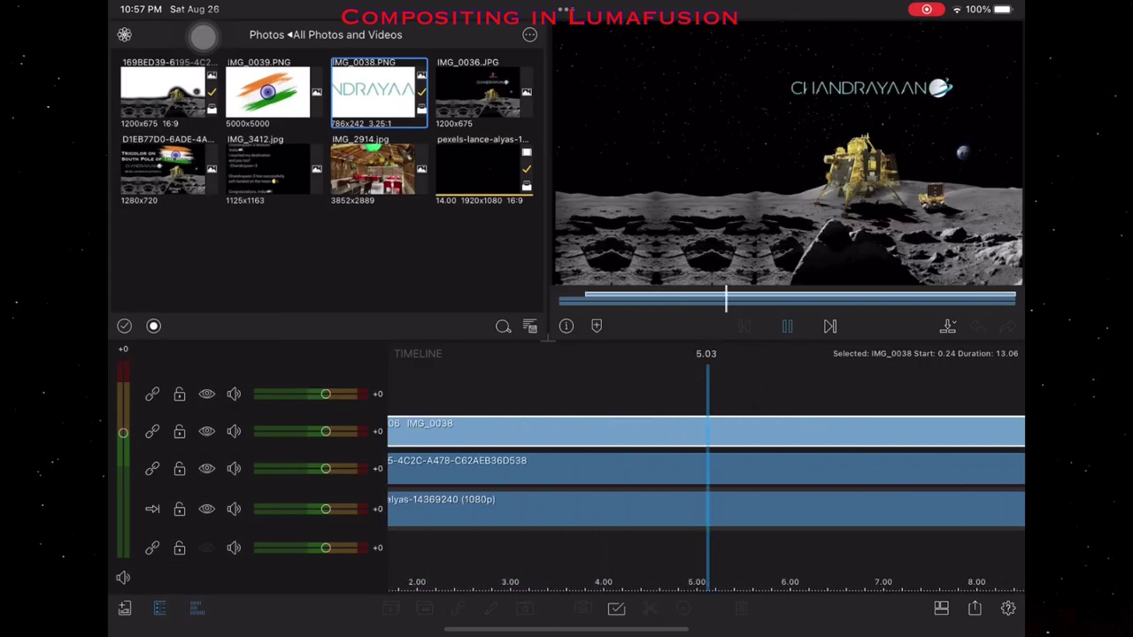
key("space")
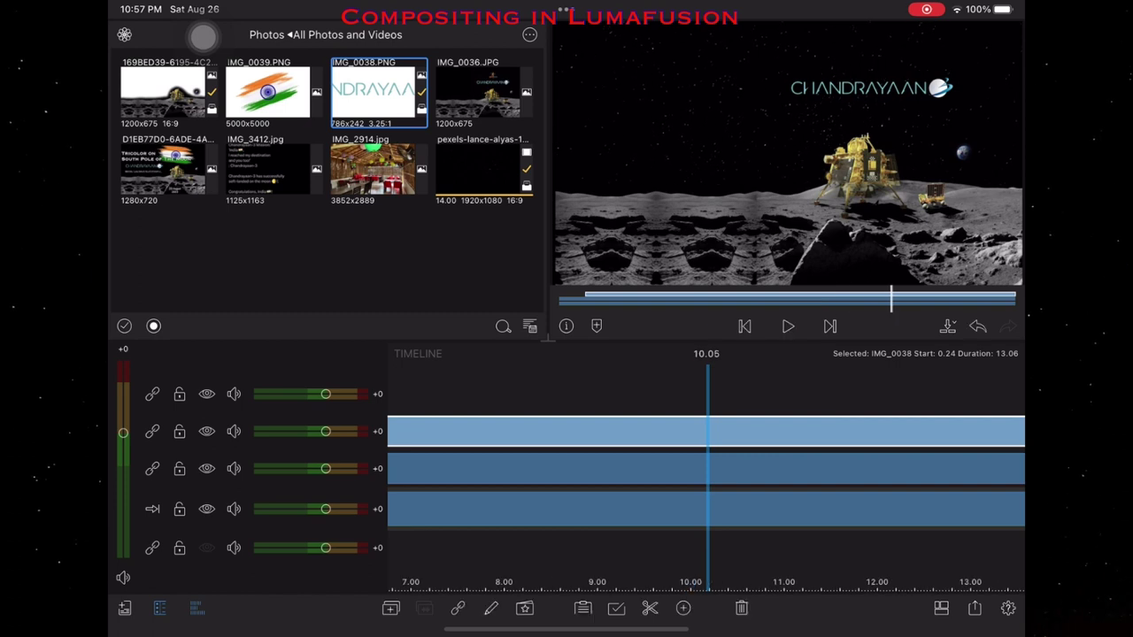
key("e")
left_click(759, 328)
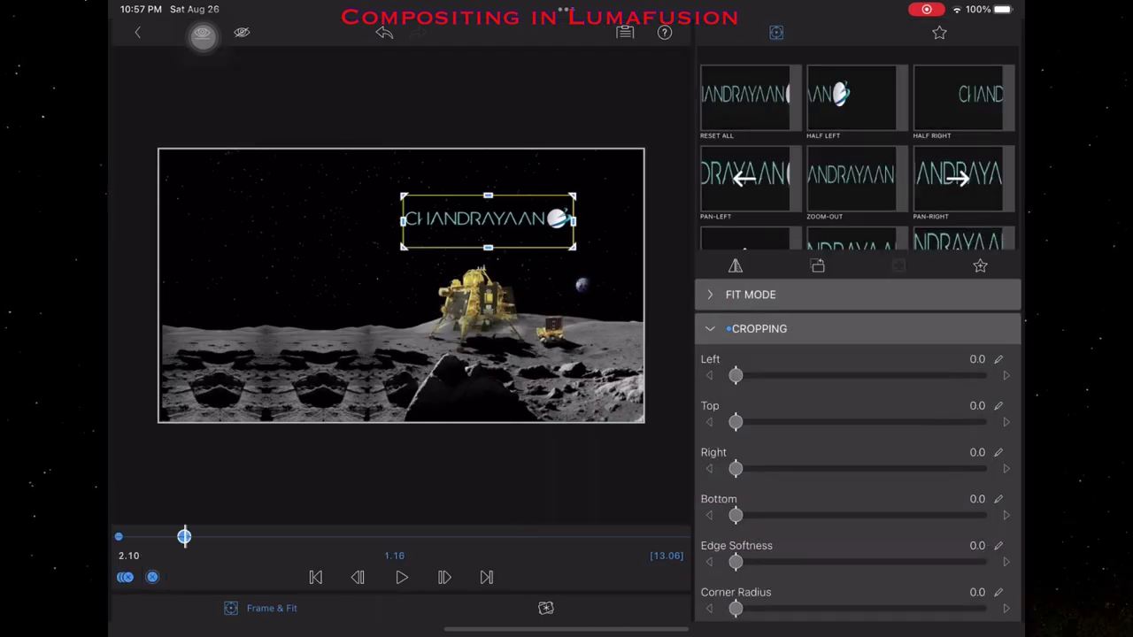
mouse_move(735, 421)
left_mouse_down()
mouse_move(977, 422)
mouse_move(736, 421)
left_mouse_up()
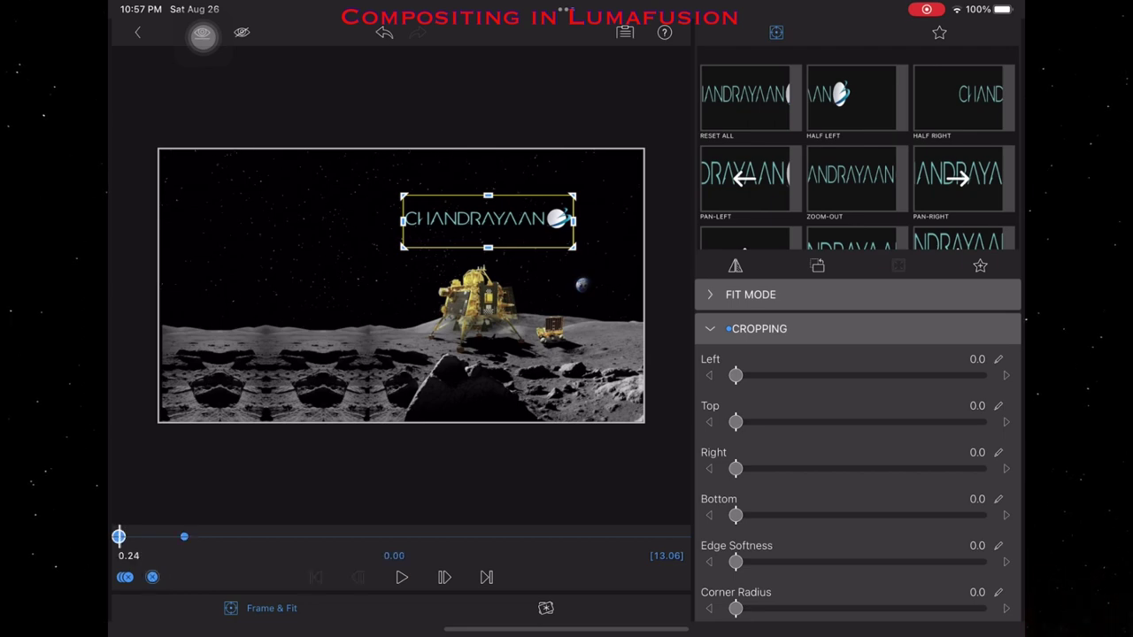
left_click_drag(736, 515, 979, 516)
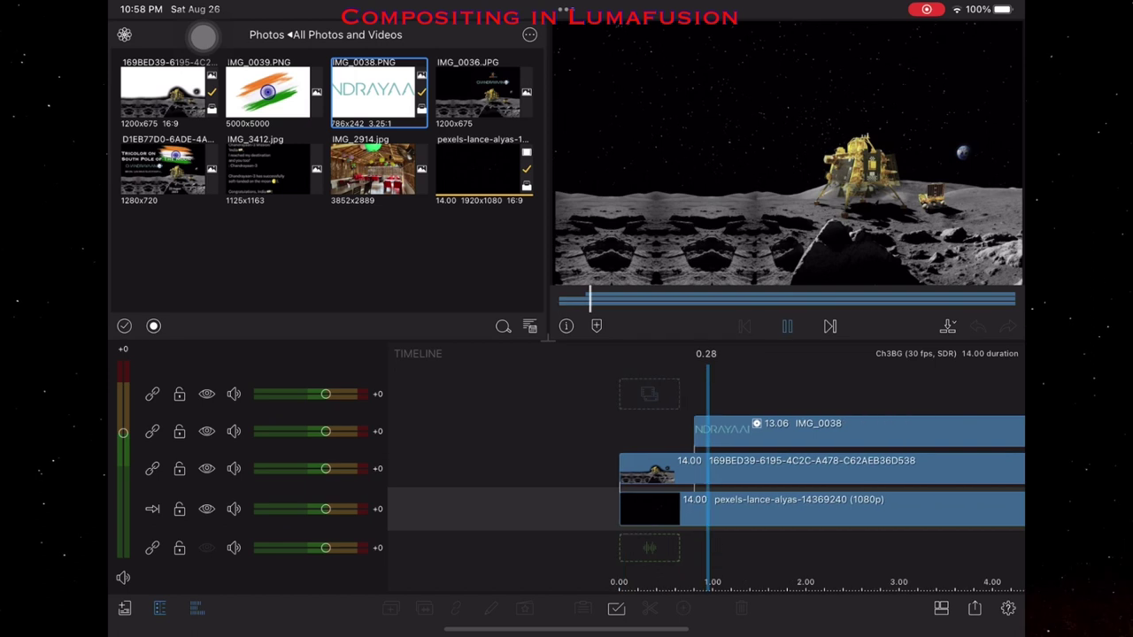
Step: Export the movie to Photos at 1080p with Ultra (70Mbps) video quality, then go to the home screen
left_click(974, 608)
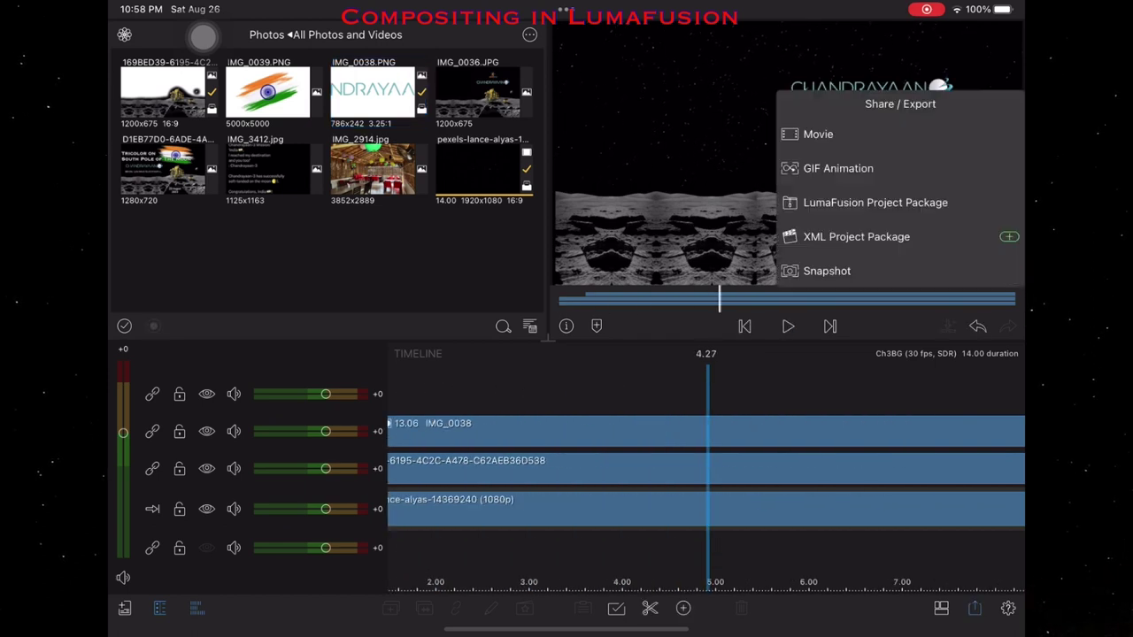
left_click(818, 133)
left_click(821, 129)
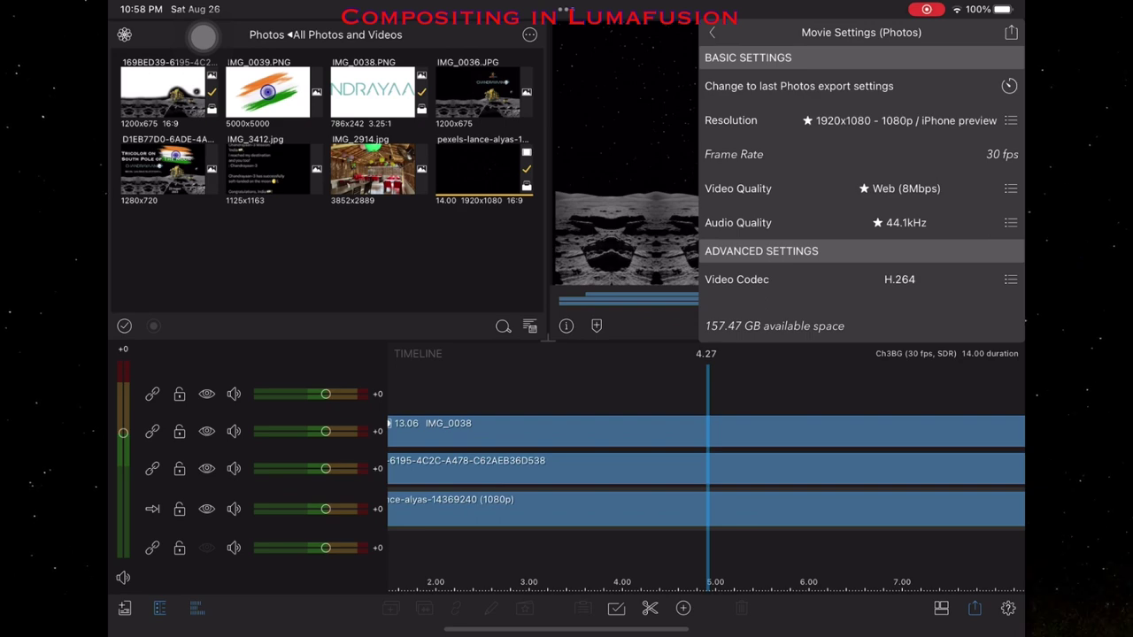
left_click(1010, 188)
left_click(852, 429)
left_click(1011, 31)
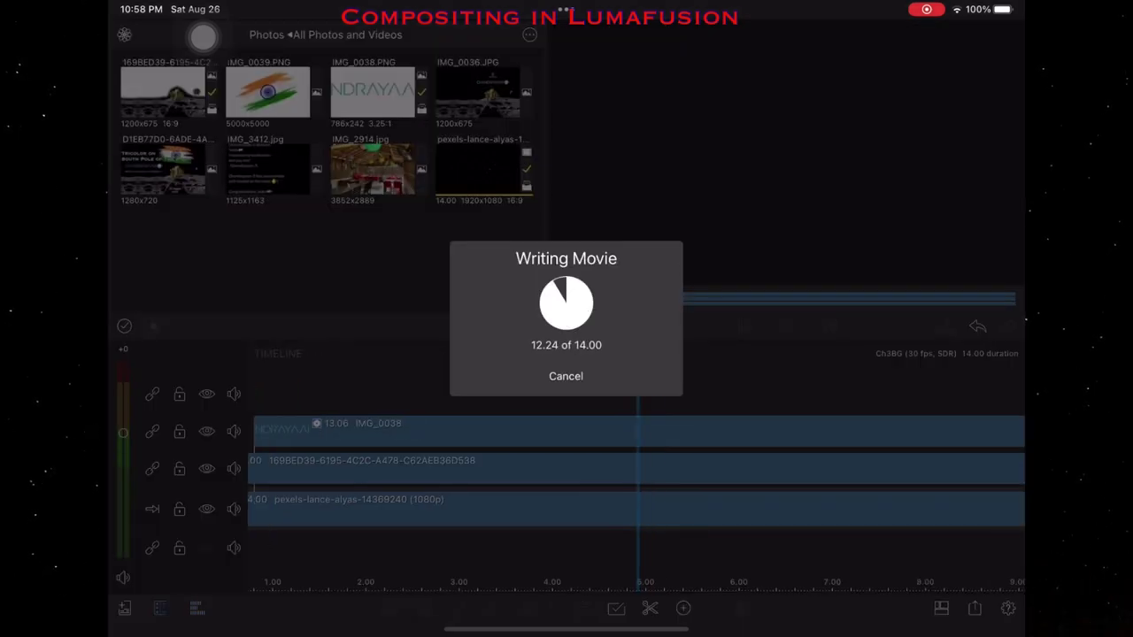
key("super+h")
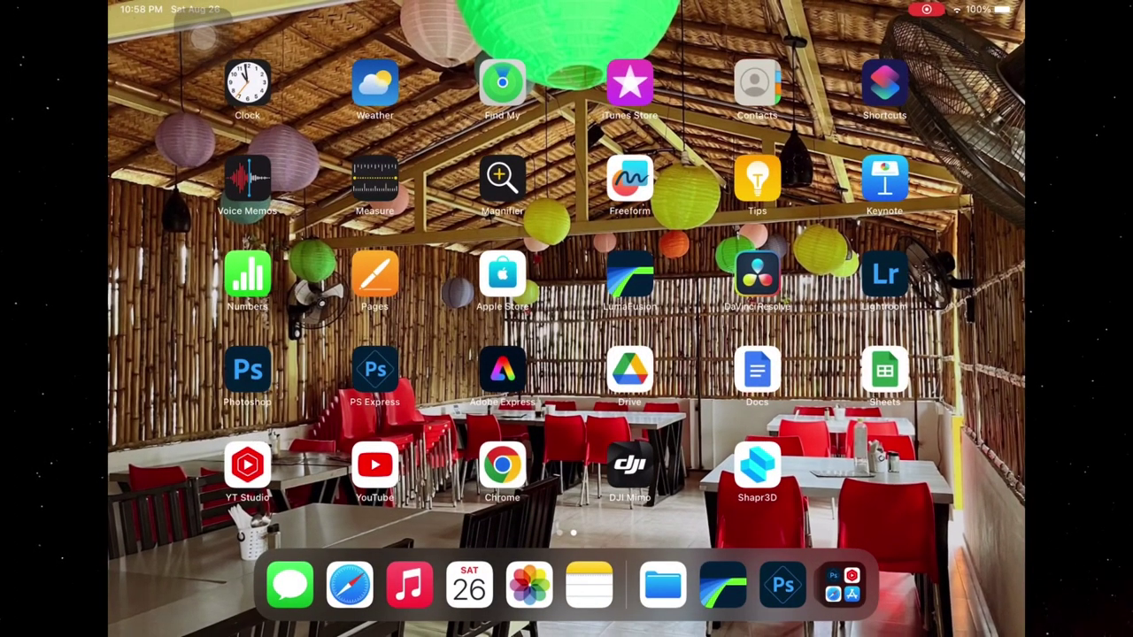
Step: Open Photos and play the newest 0:14 Chandrayaan video from the Library
left_click(529, 584)
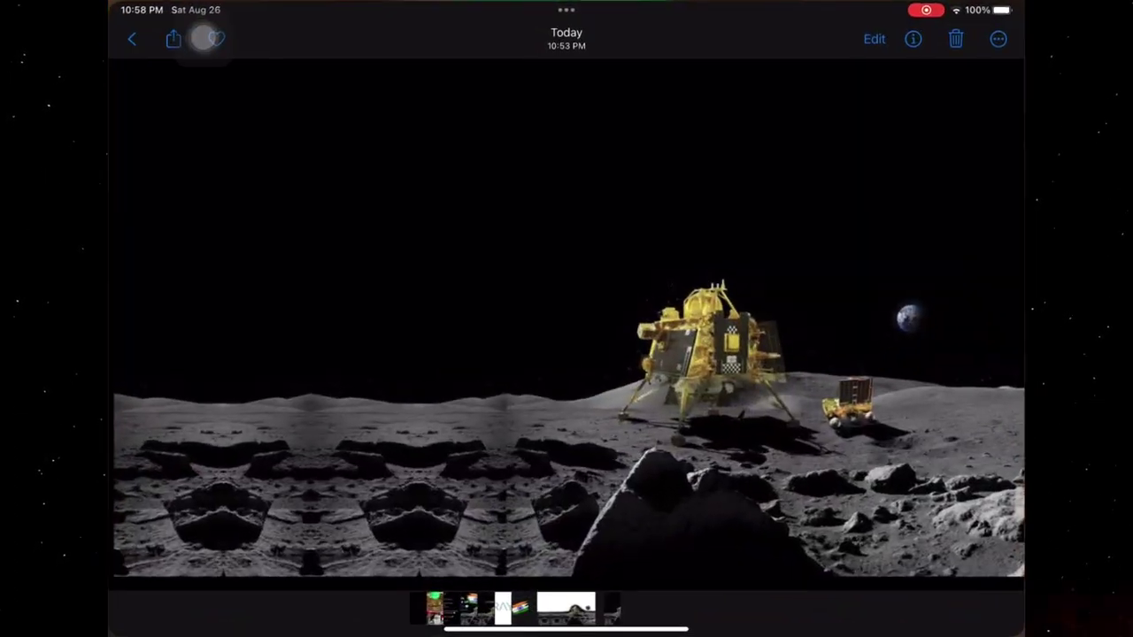
key("Escape")
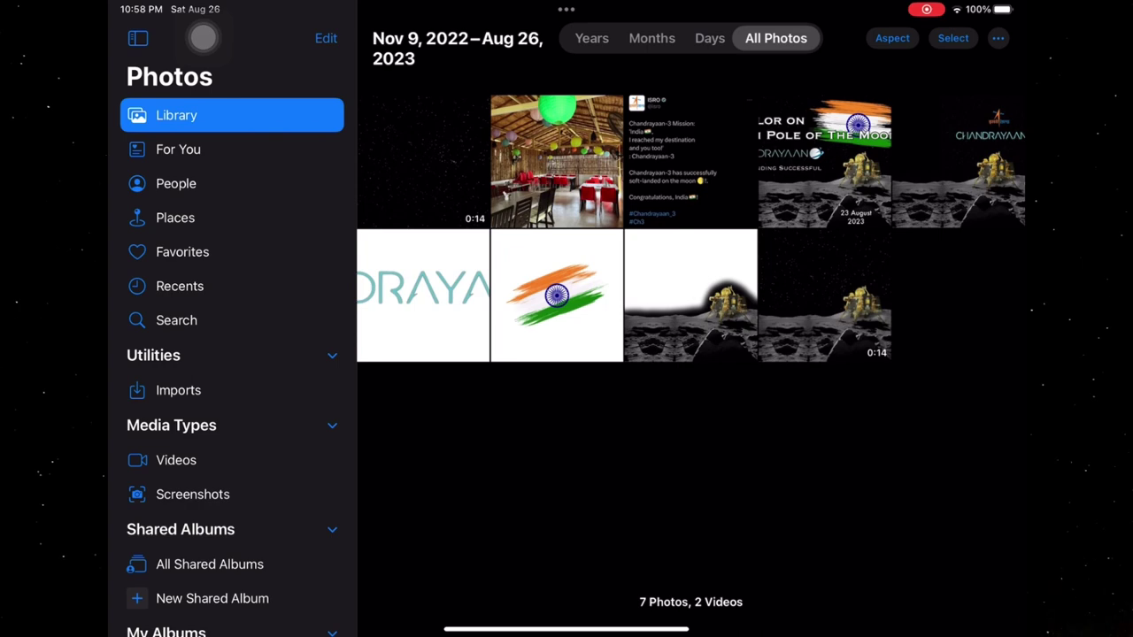
key("space")
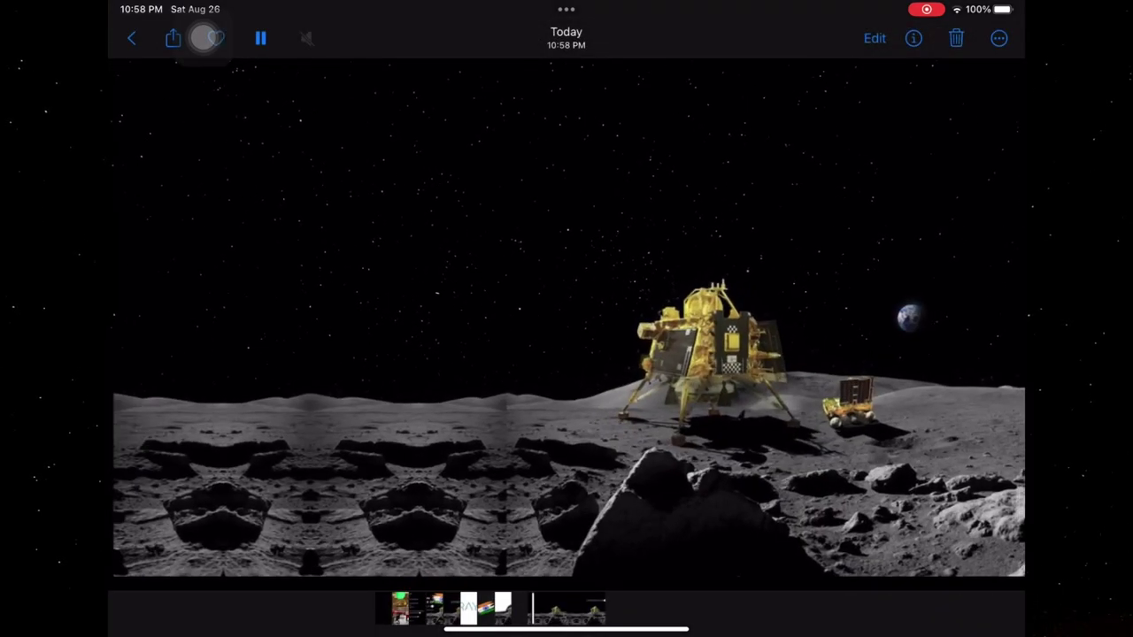